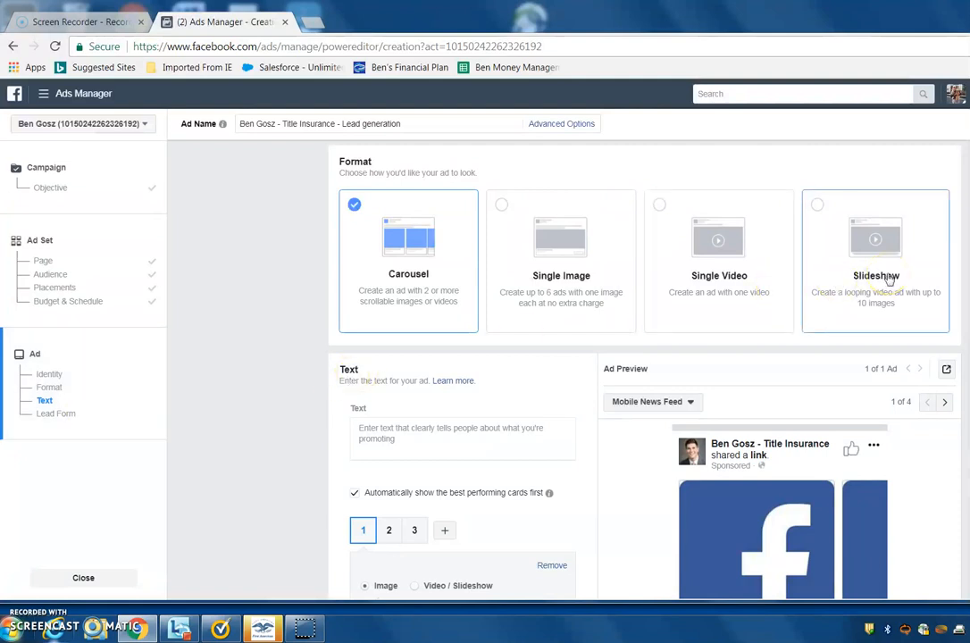
Choose the Slideshow format for the ad and start creating a new slideshow.
{"action": "left_click", "coordinate": [729, 284]}
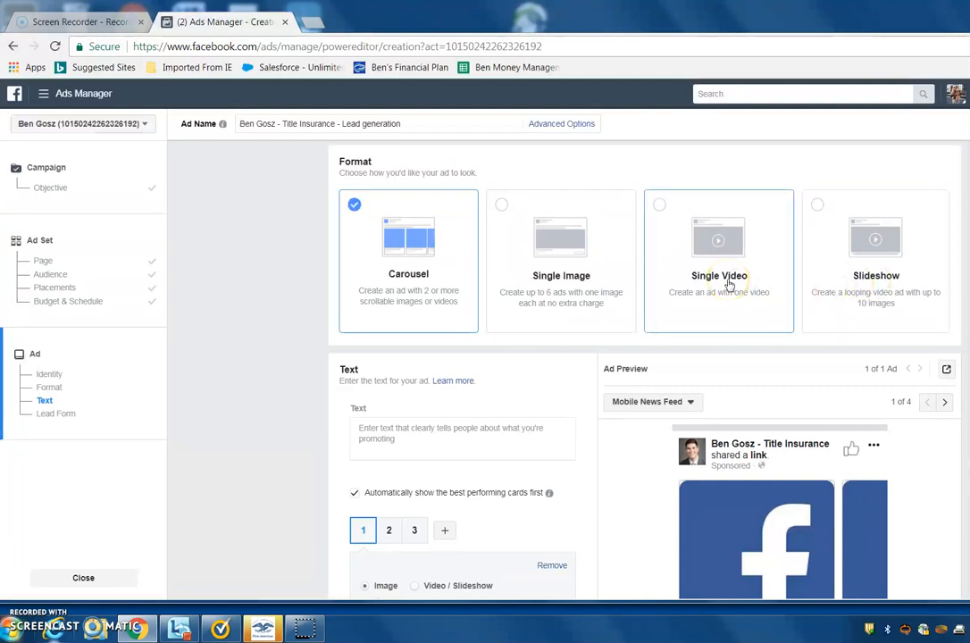
{"action": "left_click", "coordinate": [577, 290]}
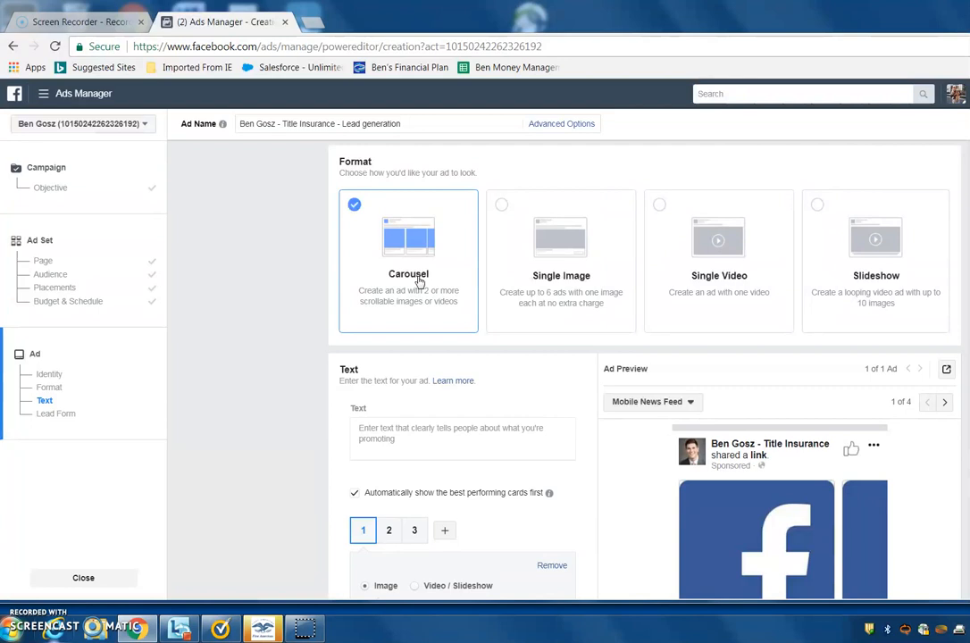
{"action": "left_click", "coordinate": [448, 275]}
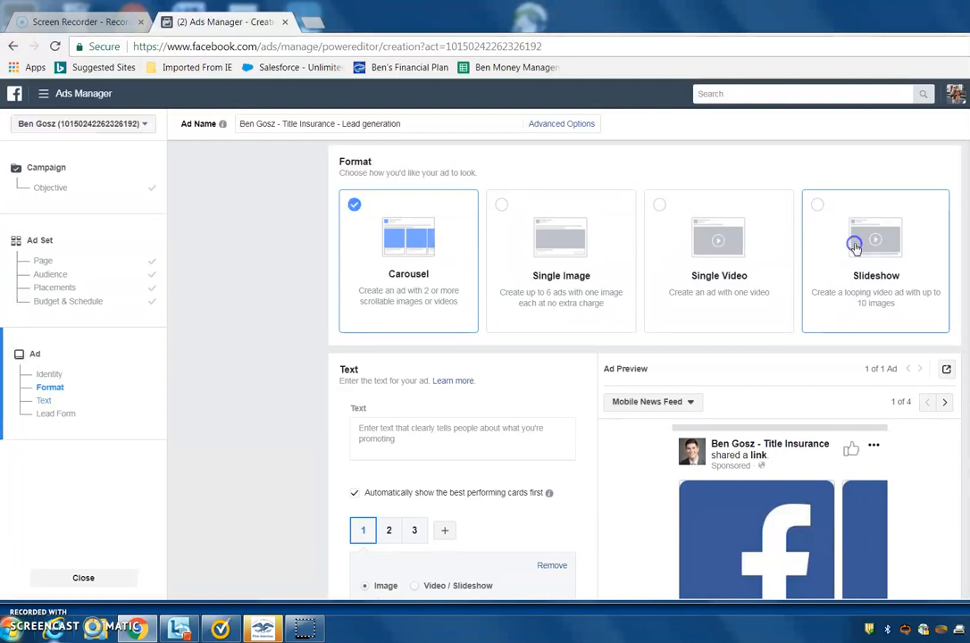
{"action": "left_click", "coordinate": [854, 245]}
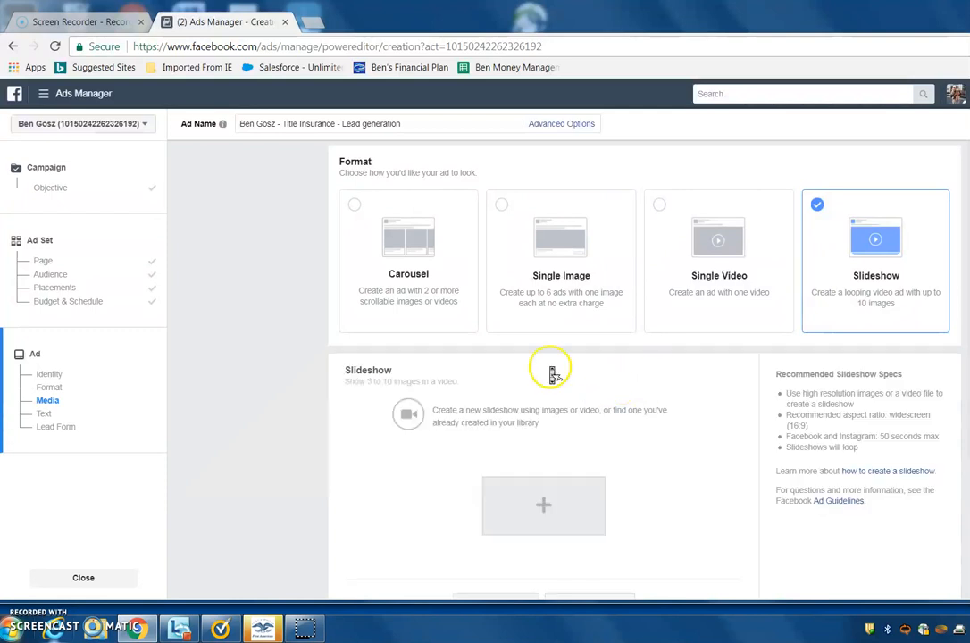
{"action": "scroll", "coordinate": [552, 371], "scroll_direction": "down", "scroll_amount": 3}
{"action": "scroll", "coordinate": [552, 374], "scroll_direction": "up", "scroll_amount": 3}
{"action": "left_click", "coordinate": [585, 482]}
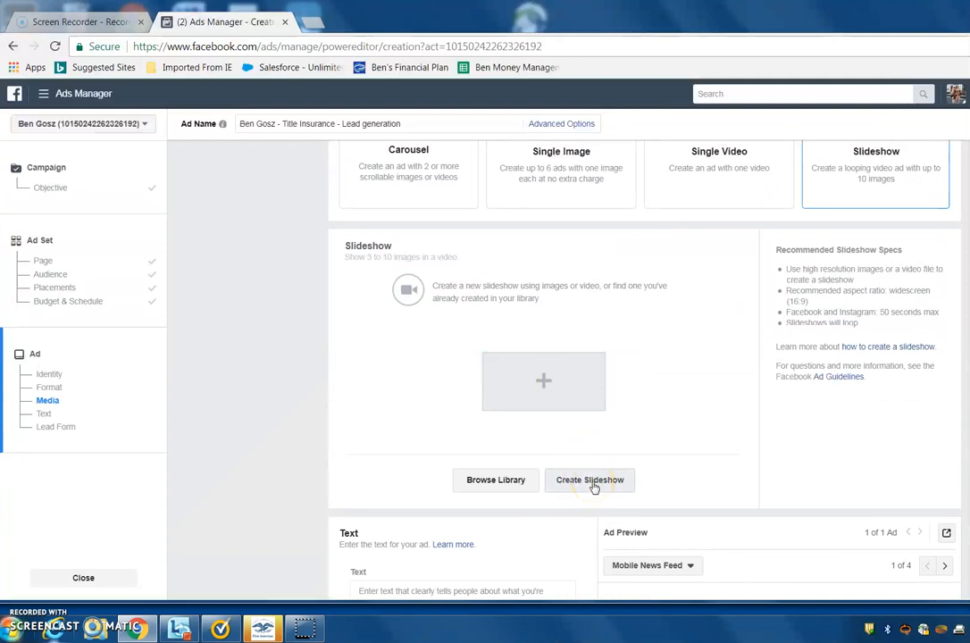
{"action": "left_click", "coordinate": [592, 482]}
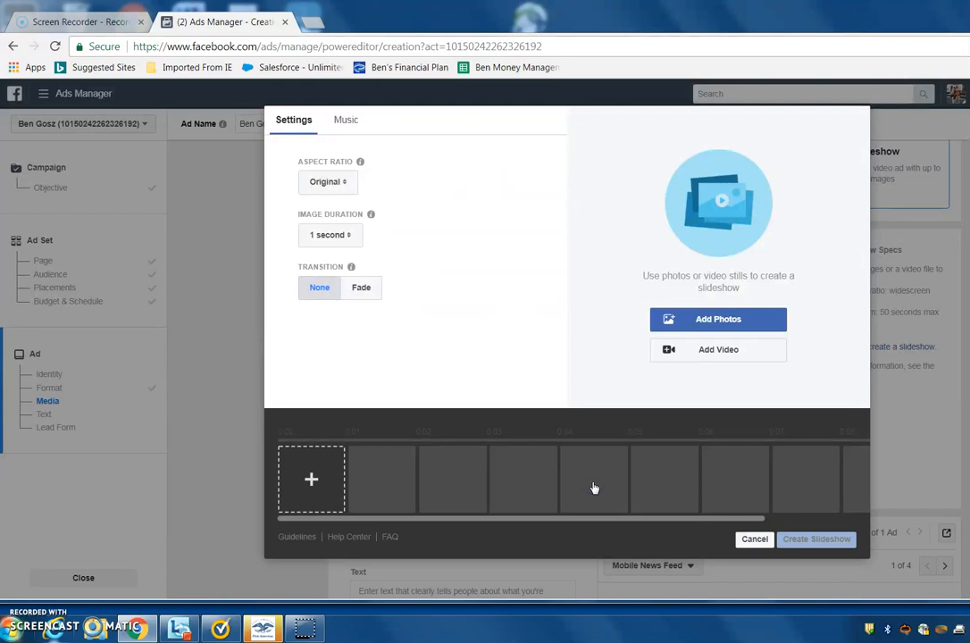
Upload Sick of Renting.jpg from the Renters in Springs folder inside Documents > Facebook as the first slideshow image.
{"action": "left_click", "coordinate": [311, 499]}
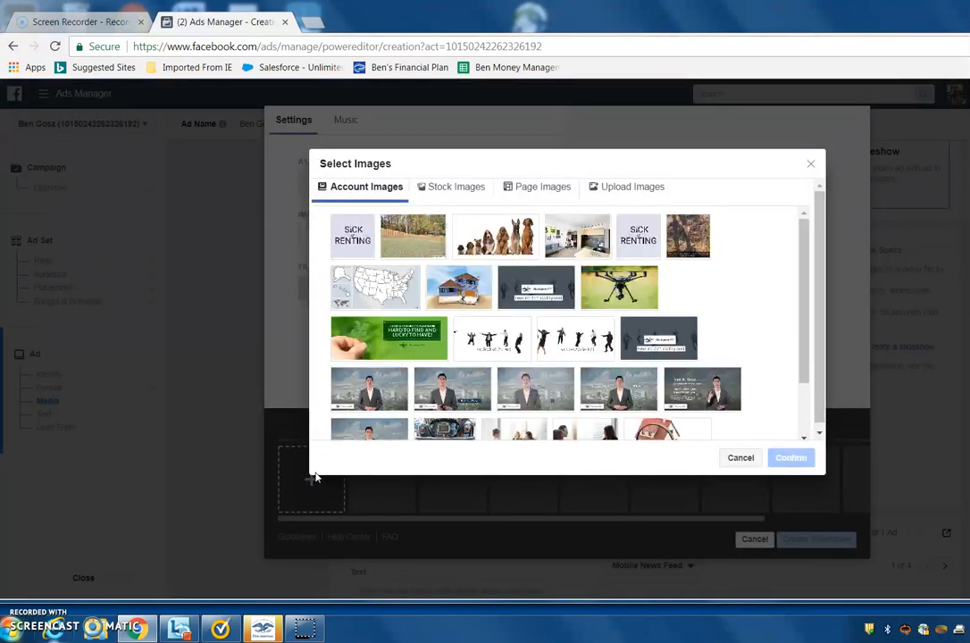
{"action": "left_click", "coordinate": [626, 190]}
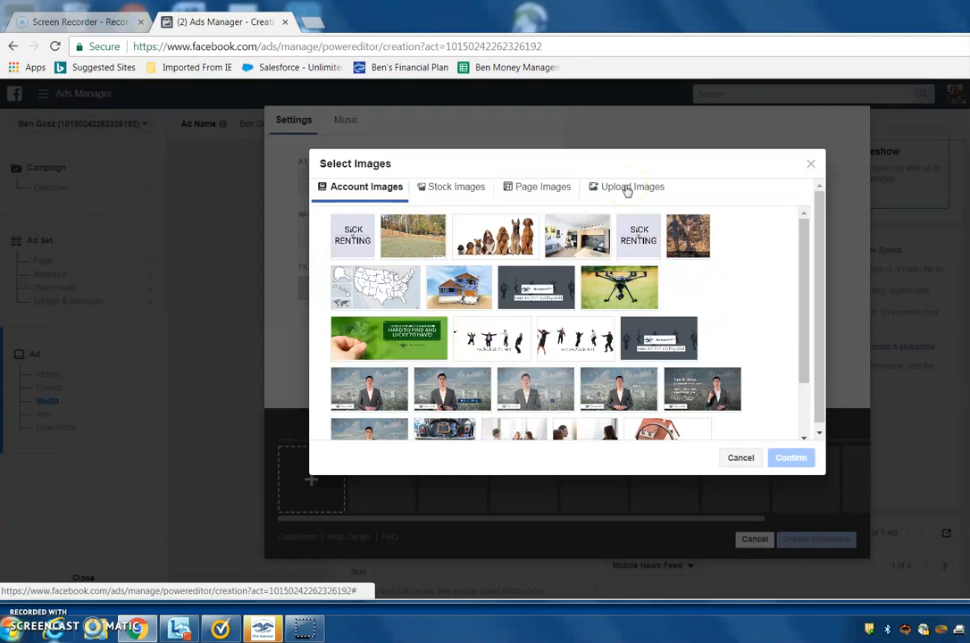
{"action": "left_click", "coordinate": [626, 189]}
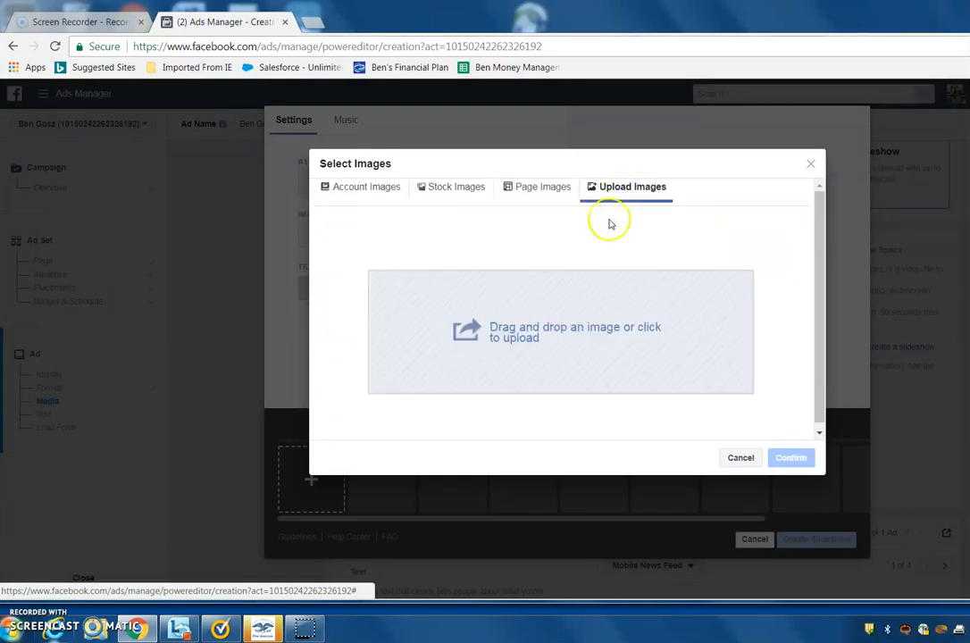
{"action": "left_click", "coordinate": [534, 337]}
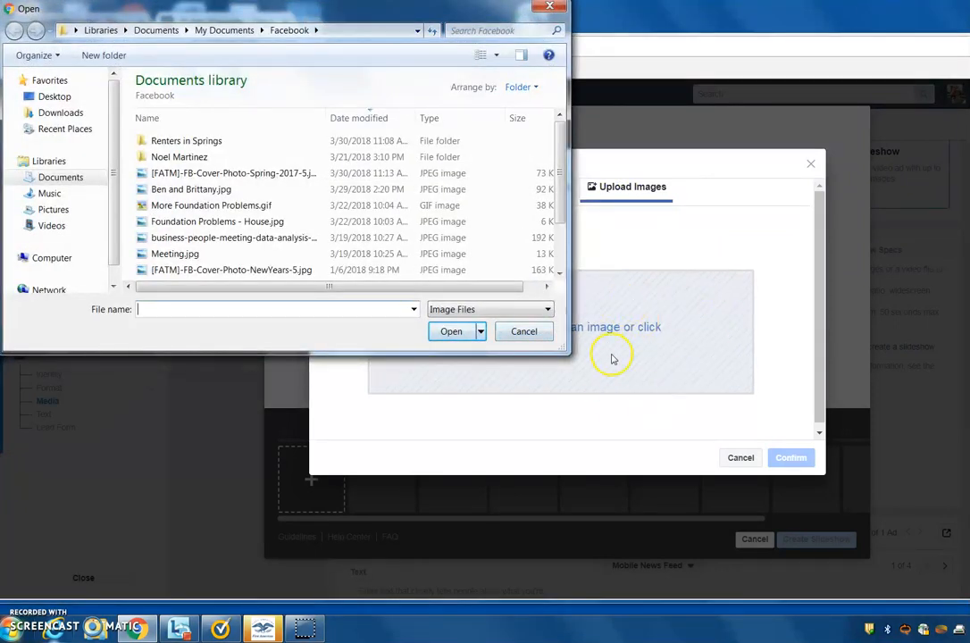
{"action": "left_click", "coordinate": [60, 178]}
{"action": "double_click", "coordinate": [183, 140]}
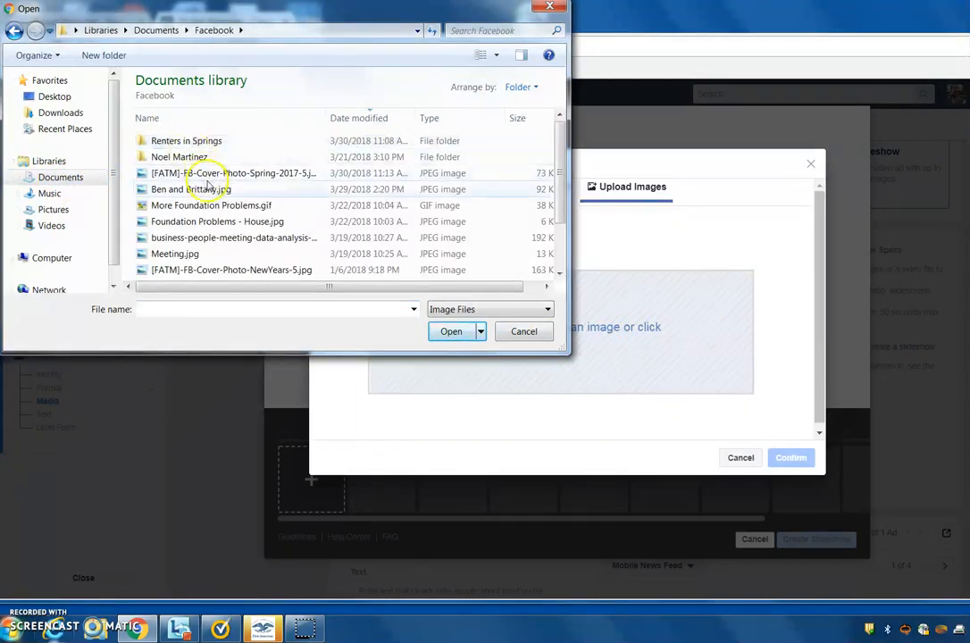
{"action": "double_click", "coordinate": [190, 141]}
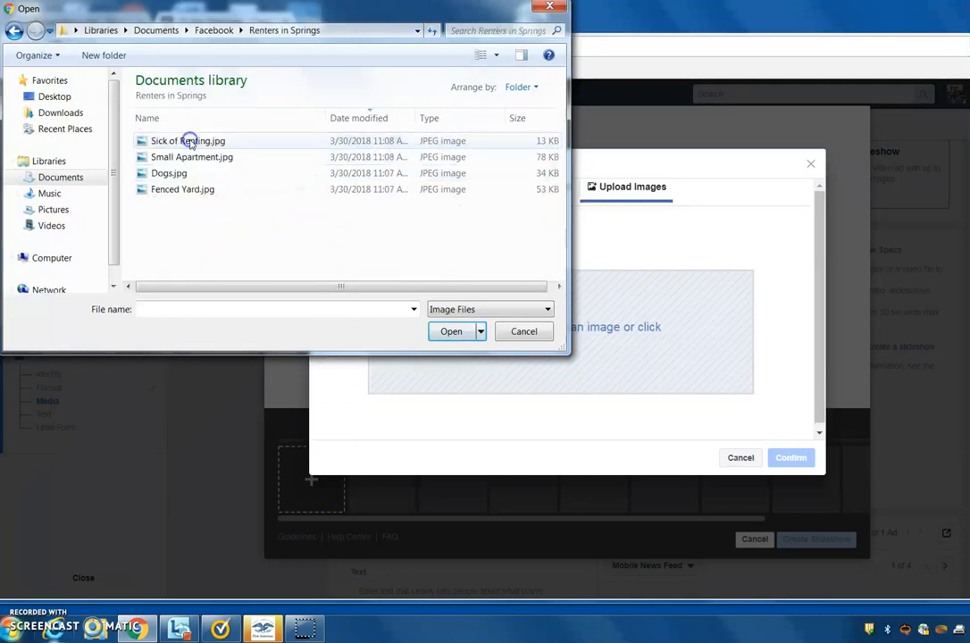
{"action": "double_click", "coordinate": [190, 141]}
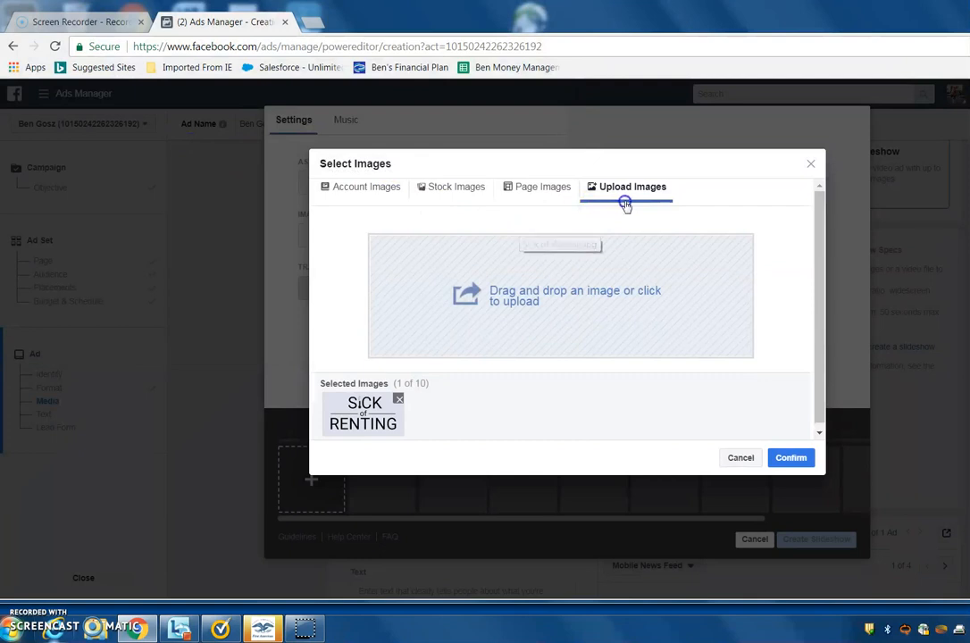
Upload Small Apartment.jpg, Dogs.jpg and Fenced Yard.jpg in that order, and confirm the selected images for the slideshow.
{"action": "left_click", "coordinate": [547, 279]}
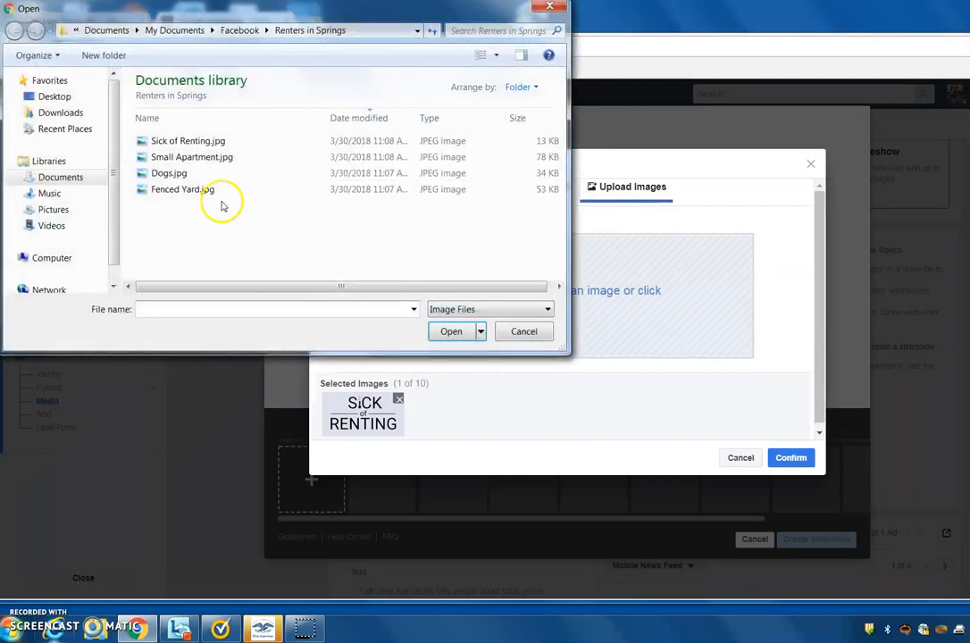
{"action": "double_click", "coordinate": [205, 164]}
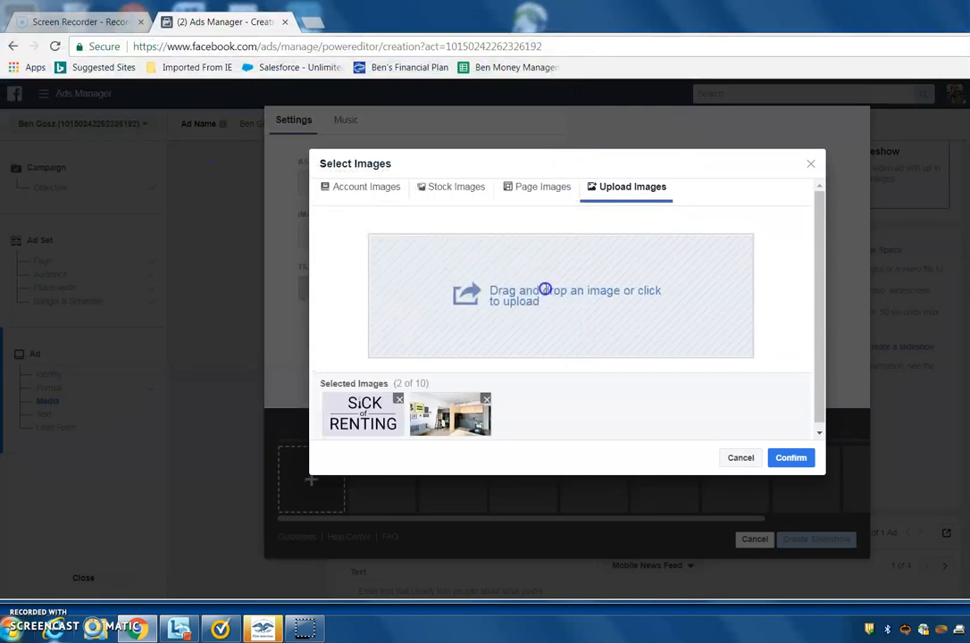
{"action": "left_click", "coordinate": [545, 289]}
{"action": "left_click", "coordinate": [192, 176]}
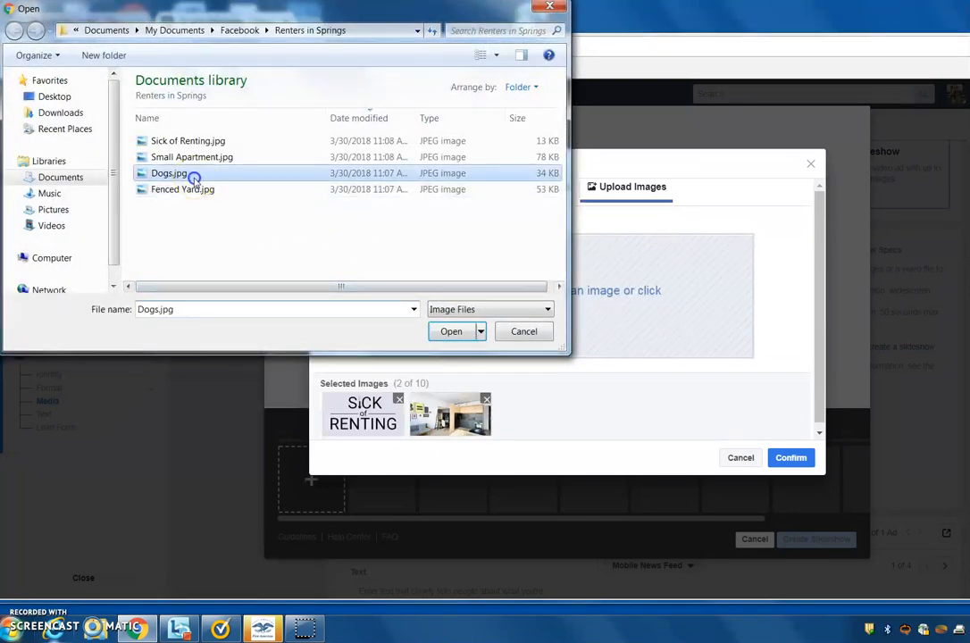
{"action": "double_click", "coordinate": [194, 178]}
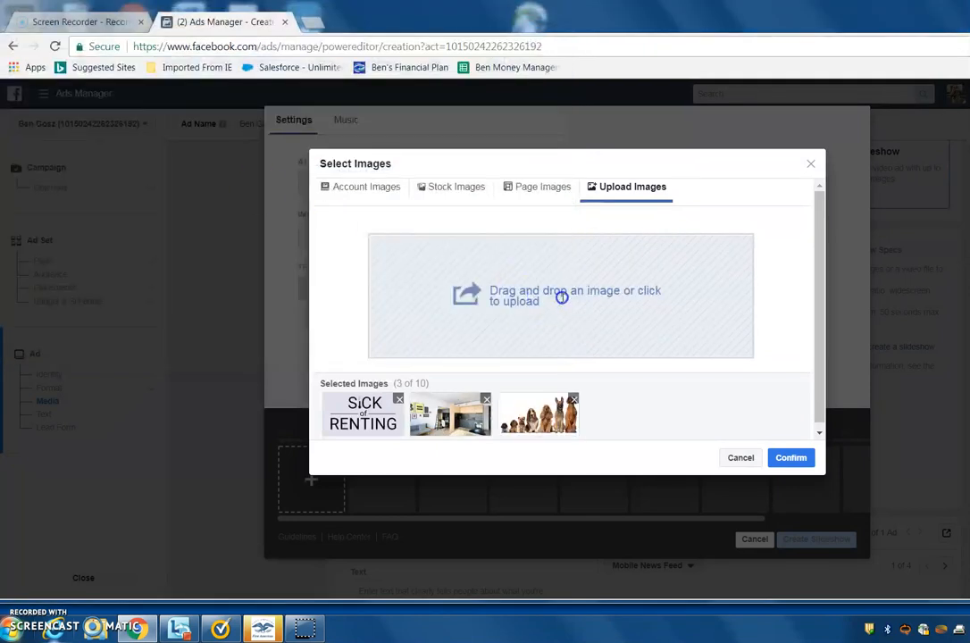
{"action": "left_click", "coordinate": [561, 297]}
{"action": "left_click", "coordinate": [162, 188]}
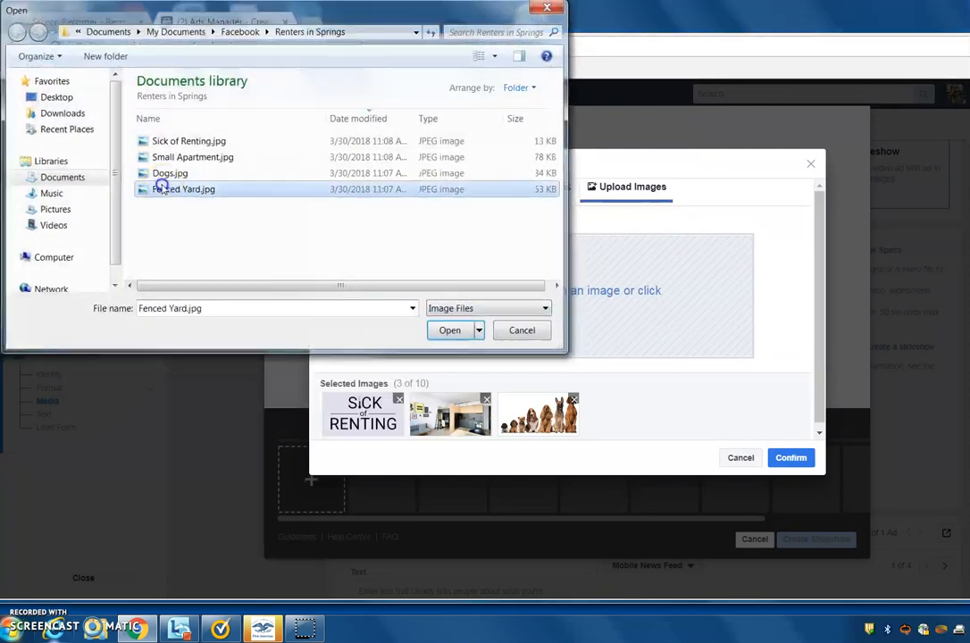
{"action": "double_click", "coordinate": [161, 187]}
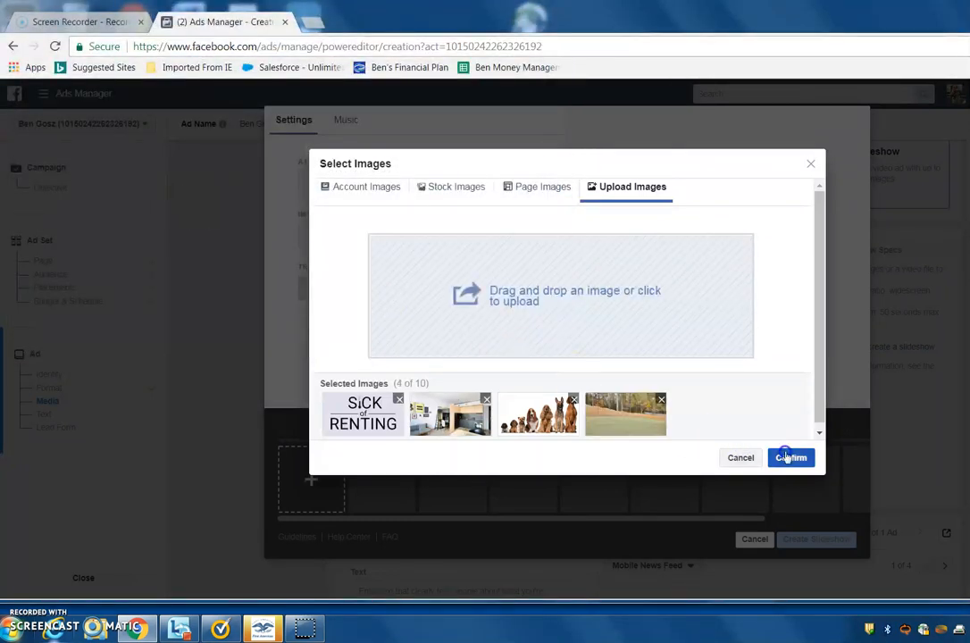
{"action": "left_click", "coordinate": [786, 457]}
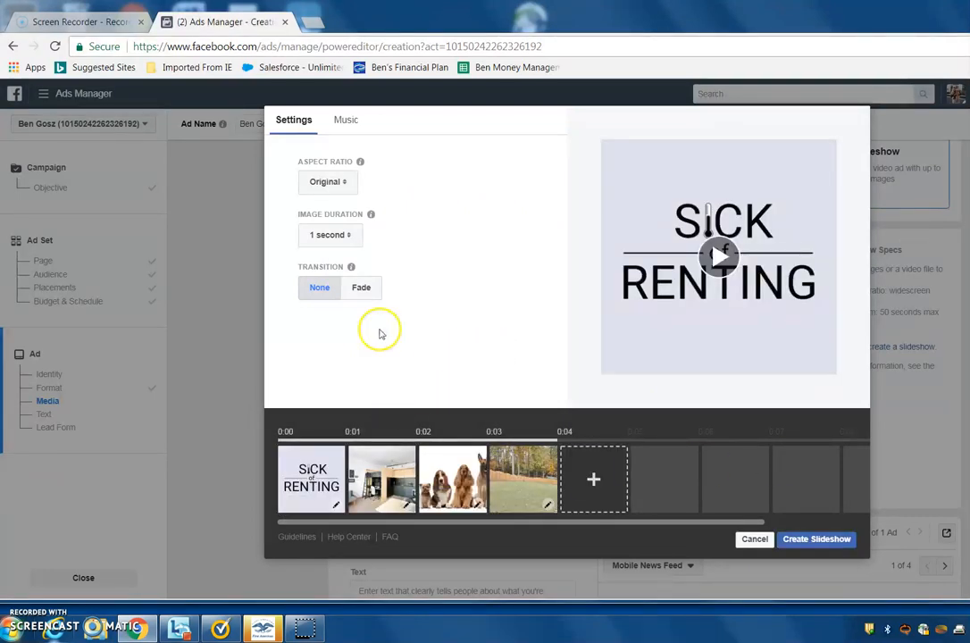
Set the slideshow's image duration to 2 seconds and create the slideshow.
{"action": "left_click", "coordinate": [335, 234]}
{"action": "left_click", "coordinate": [328, 252]}
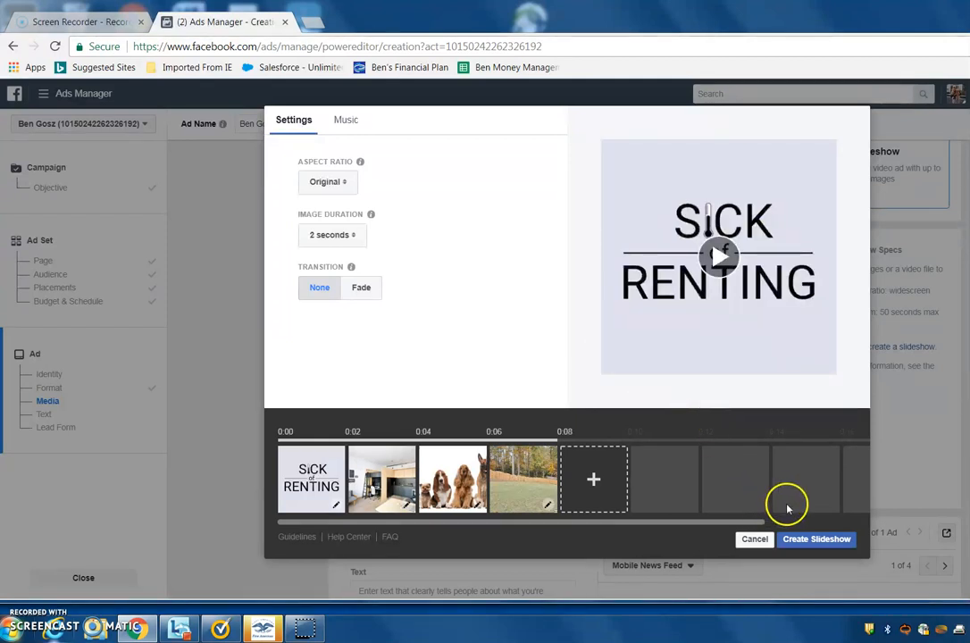
{"action": "left_click", "coordinate": [800, 543]}
{"action": "left_click", "coordinate": [804, 544]}
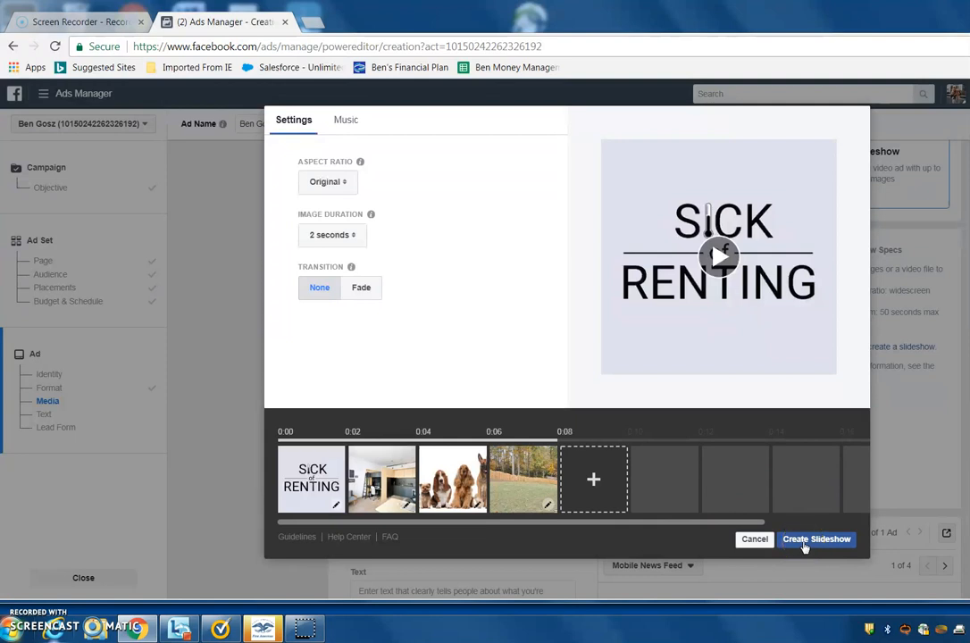
{"action": "left_click", "coordinate": [334, 122]}
{"action": "left_click", "coordinate": [291, 122]}
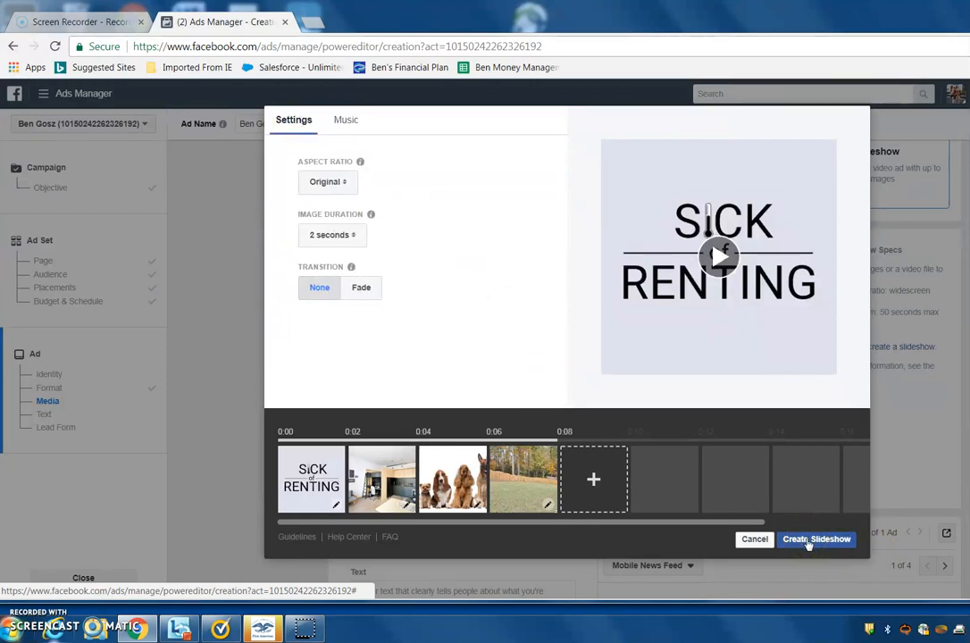
{"action": "left_click", "coordinate": [807, 539]}
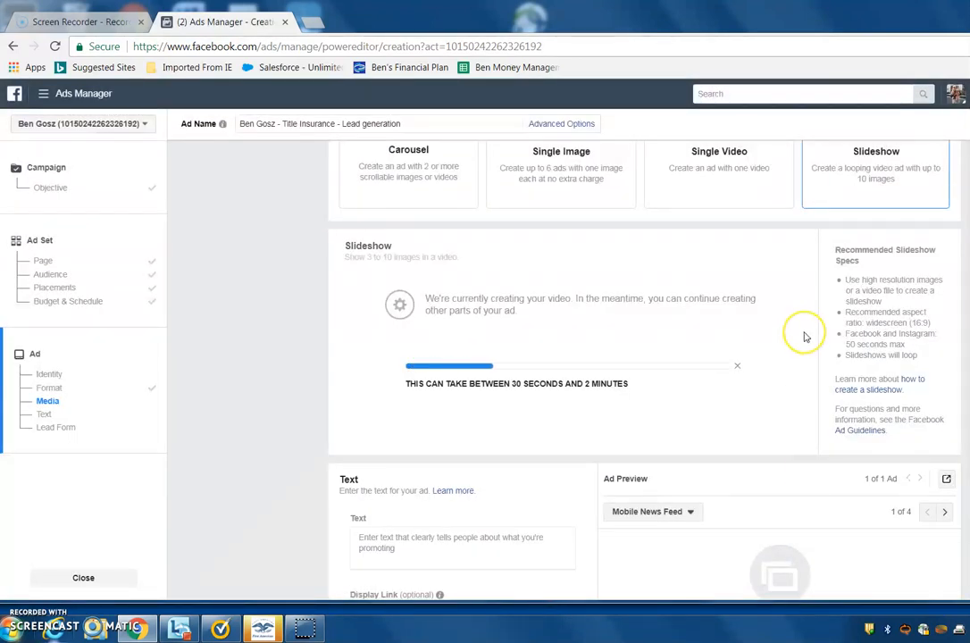
Examine the ad's text, link and call-to-action options and check the slideshow's creation progress.
{"action": "scroll", "coordinate": [805, 337], "scroll_direction": "down", "scroll_amount": 1}
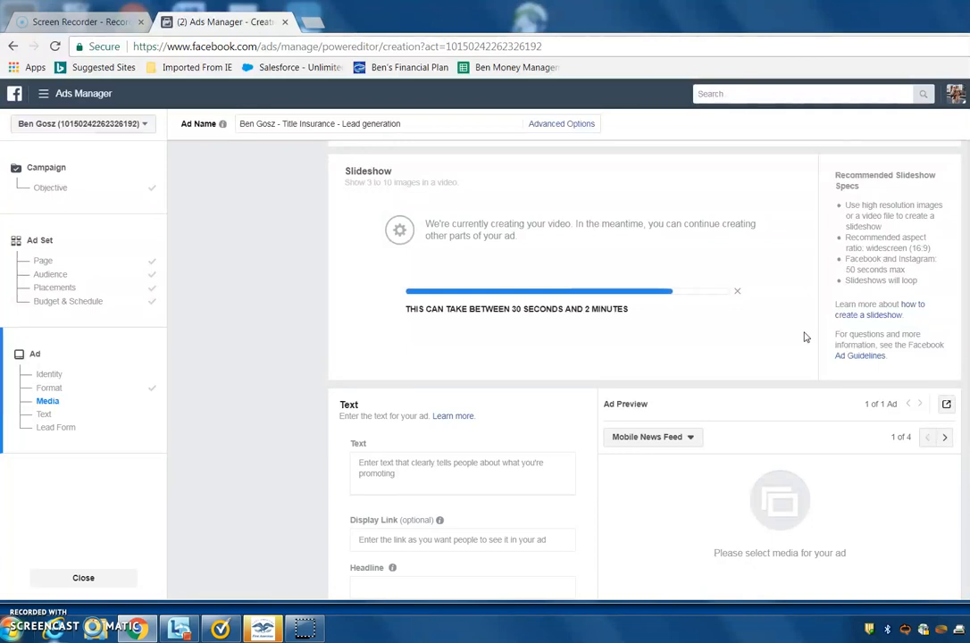
{"action": "scroll", "coordinate": [805, 337], "scroll_direction": "down", "scroll_amount": 2}
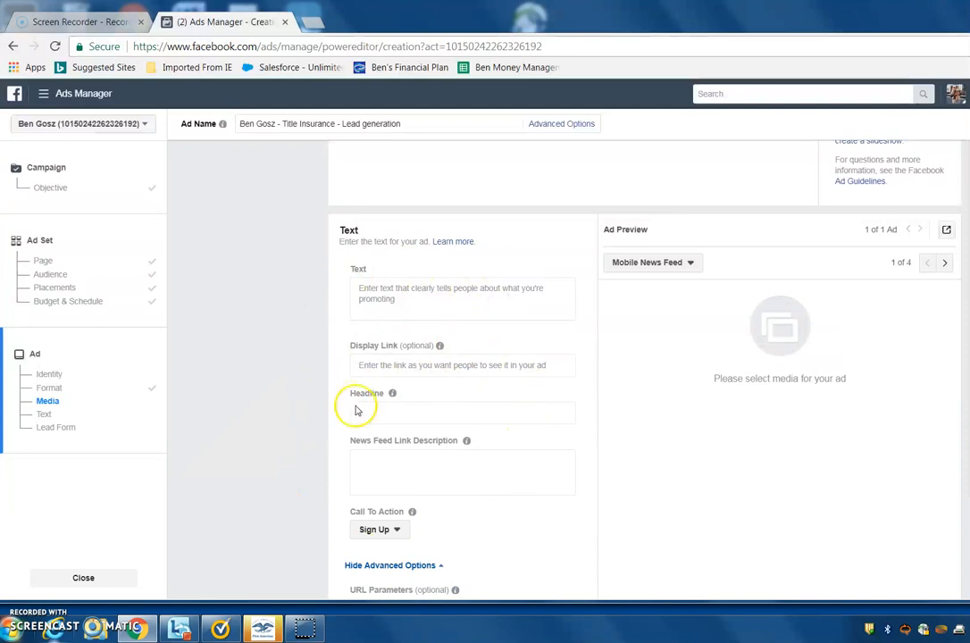
{"action": "mouse_move", "coordinate": [468, 440]}
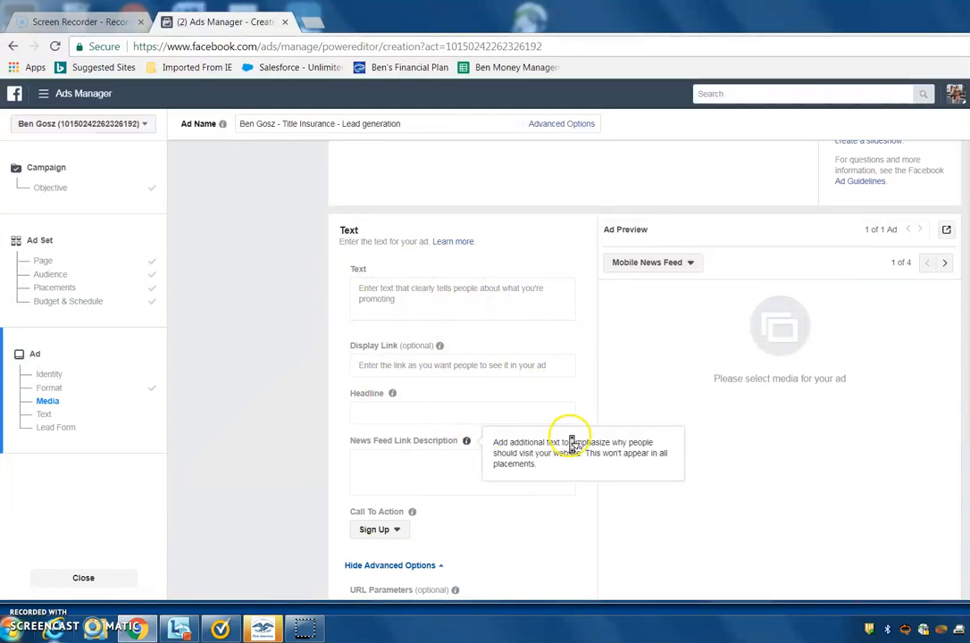
{"action": "scroll", "coordinate": [587, 393], "scroll_direction": "up", "scroll_amount": 3}
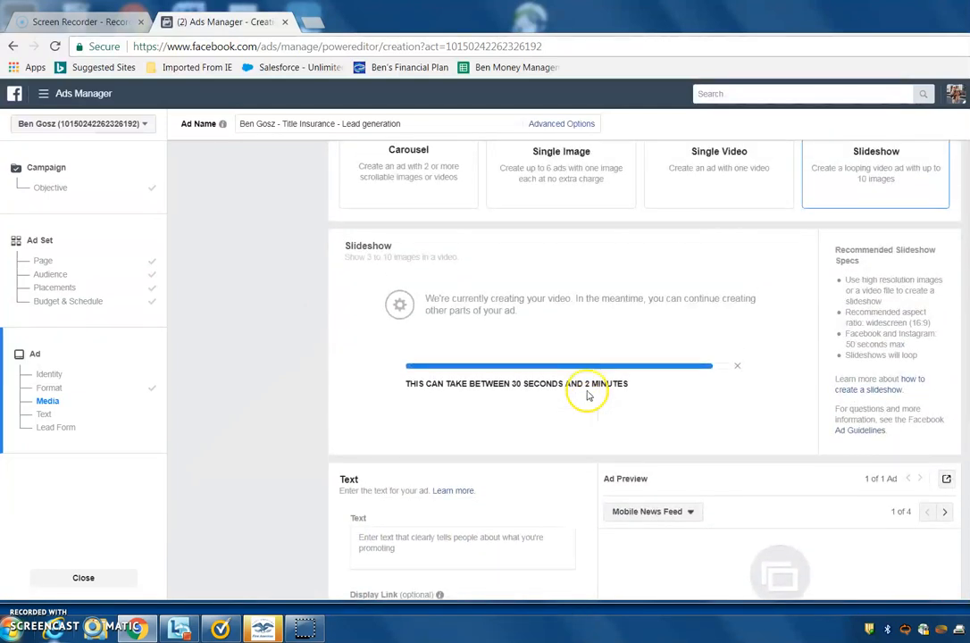
{"action": "scroll", "coordinate": [586, 393], "scroll_direction": "down", "scroll_amount": 2}
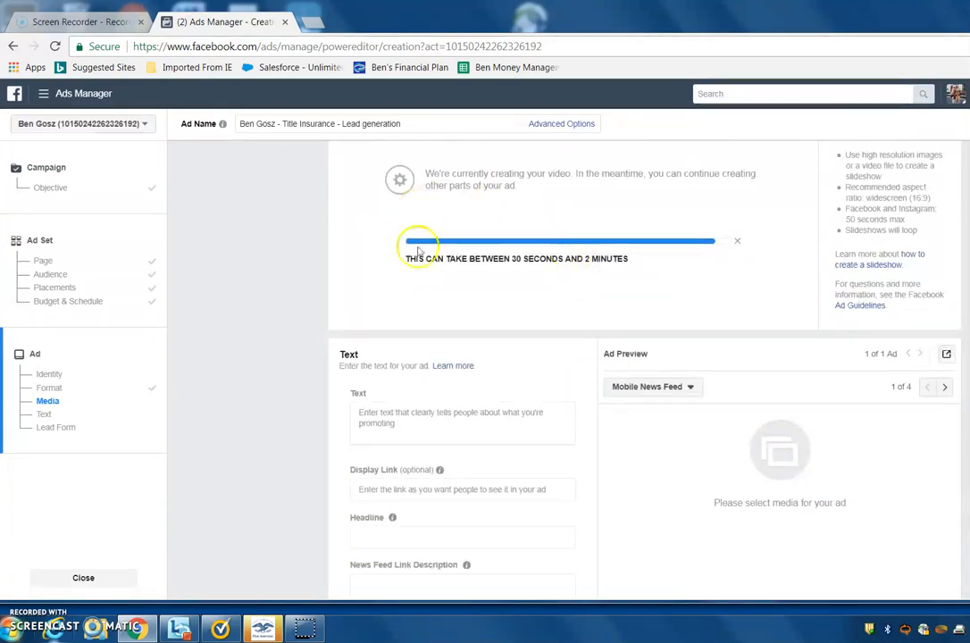
{"action": "scroll", "coordinate": [530, 340], "scroll_direction": "down", "scroll_amount": 5}
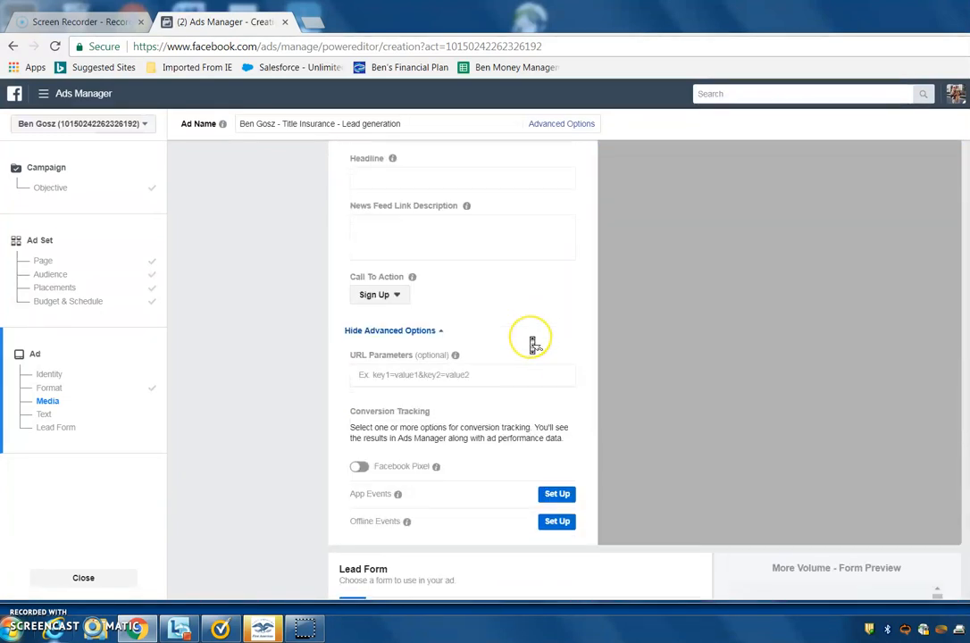
{"action": "scroll", "coordinate": [533, 344], "scroll_direction": "up", "scroll_amount": 2}
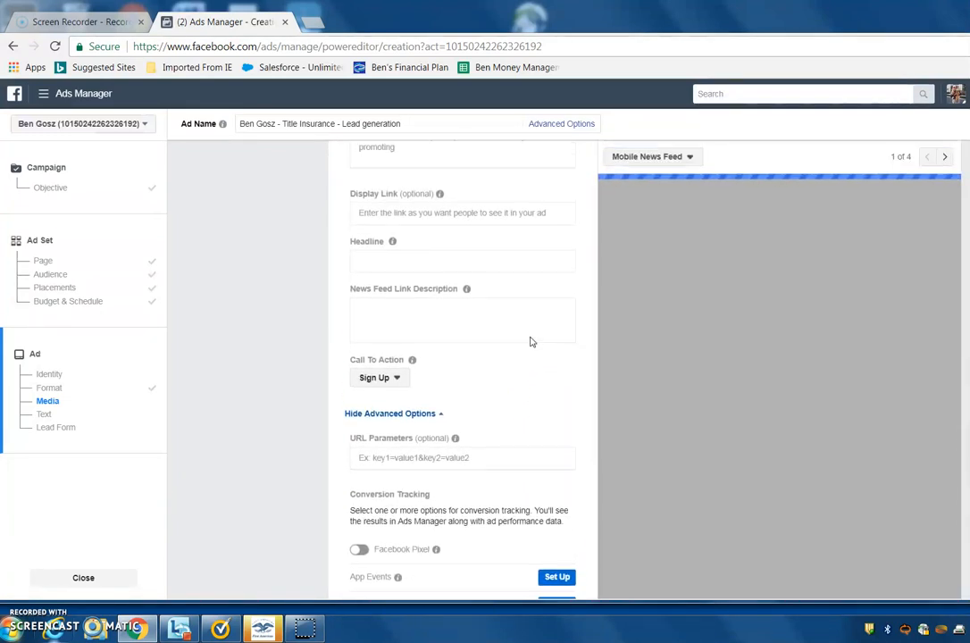
{"action": "scroll", "coordinate": [532, 342], "scroll_direction": "up", "scroll_amount": 1}
Begin the ad text with "Are you sick and tired of taking your dogs for a walk just to go to the bathroom?".
{"action": "left_click", "coordinate": [402, 217]}
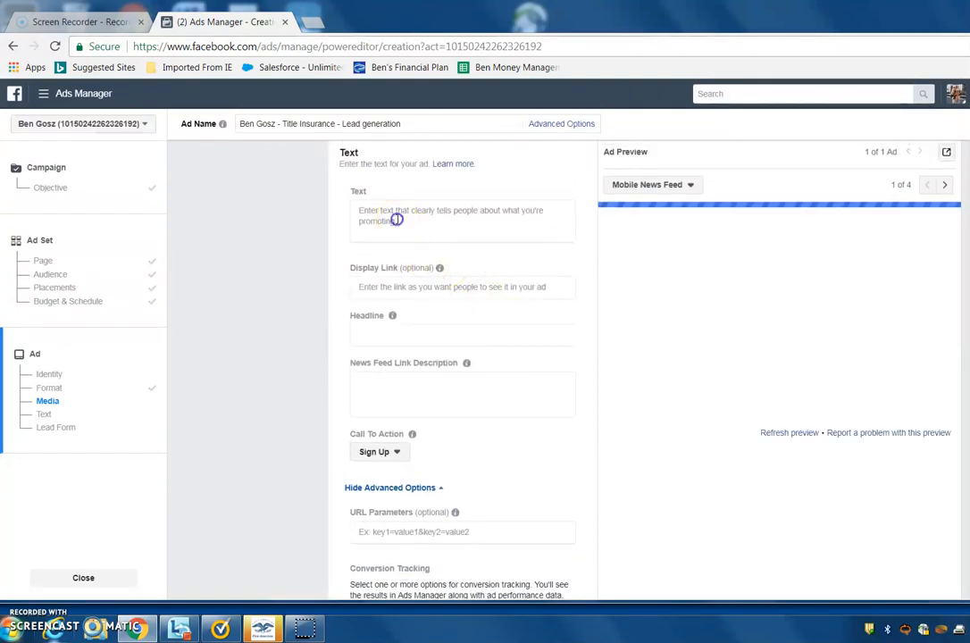
{"action": "scroll", "coordinate": [399, 222], "scroll_direction": "up", "scroll_amount": 2}
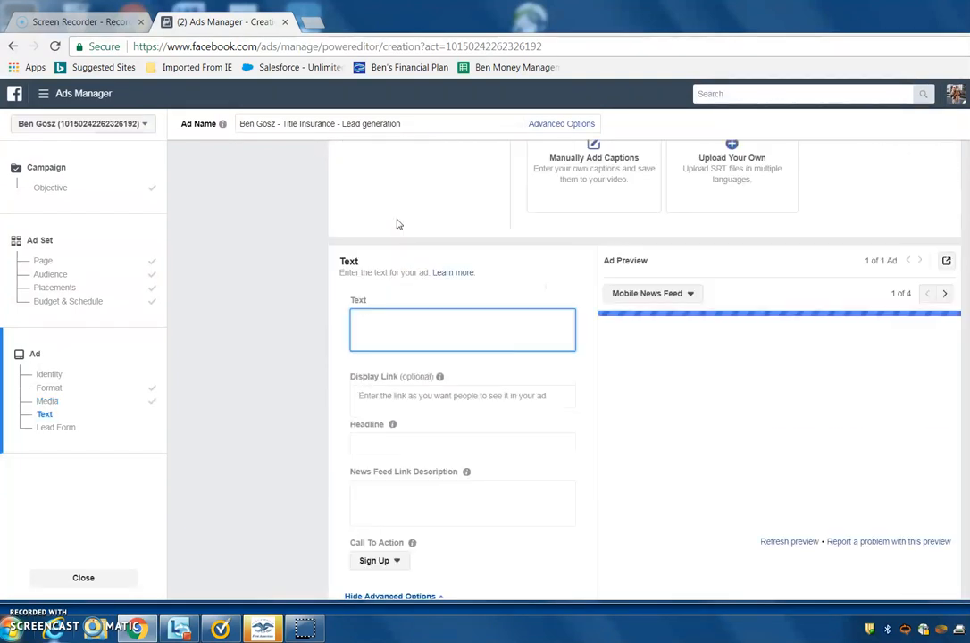
{"action": "scroll", "coordinate": [588, 299], "scroll_direction": "down", "scroll_amount": 1}
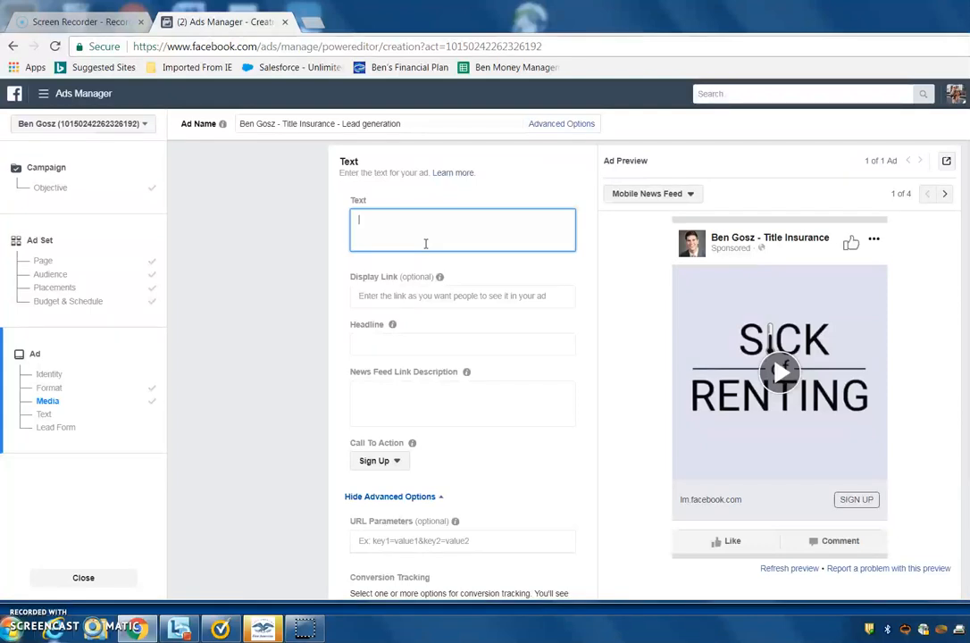
{"action": "type", "text": "re you sick and tired of taking your"}
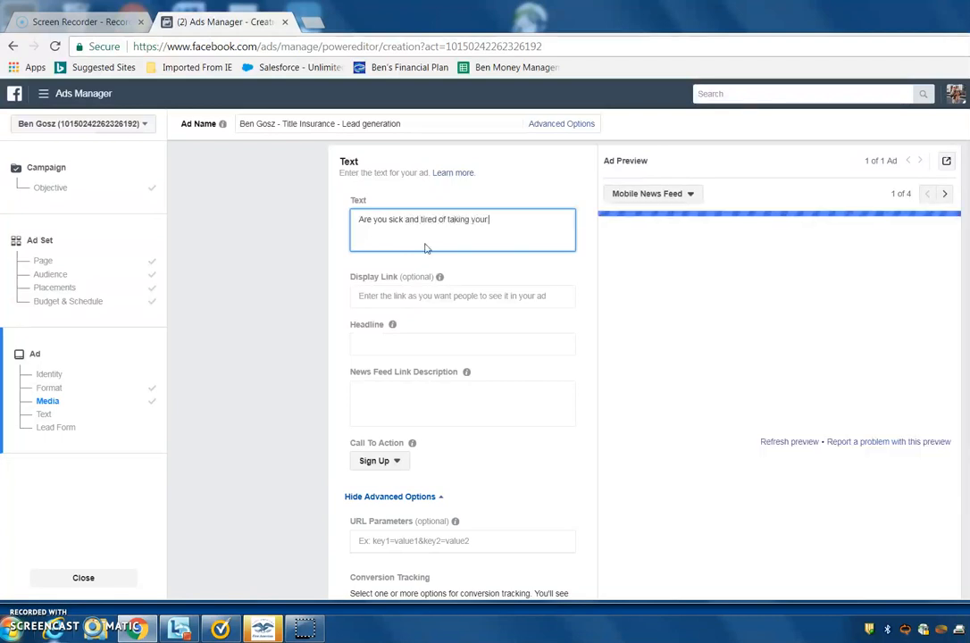
{"action": "type", "text": " dogs for a"}
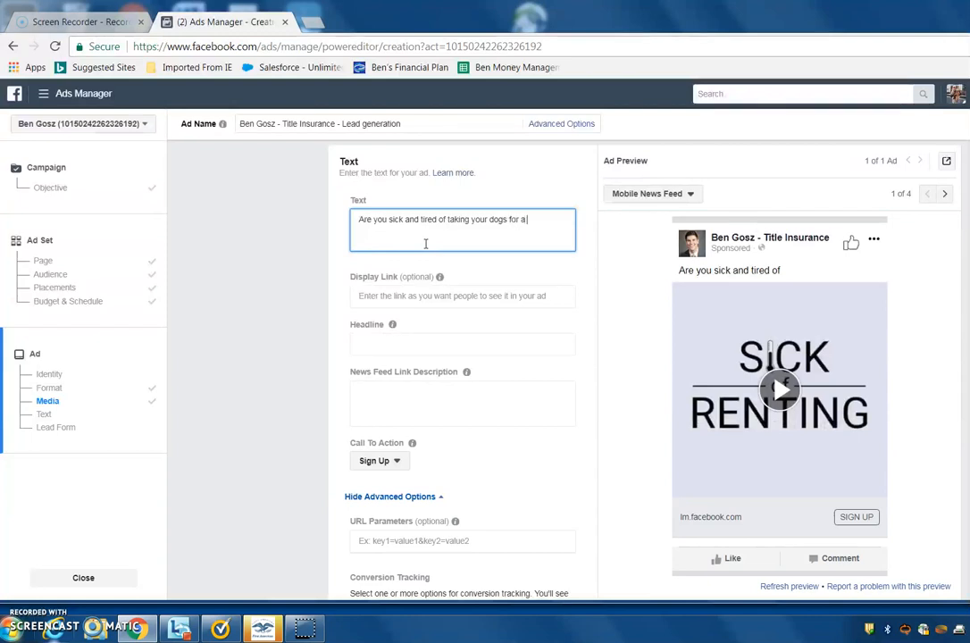
{"action": "type", "text": " walk just to go to the bathroom?"}
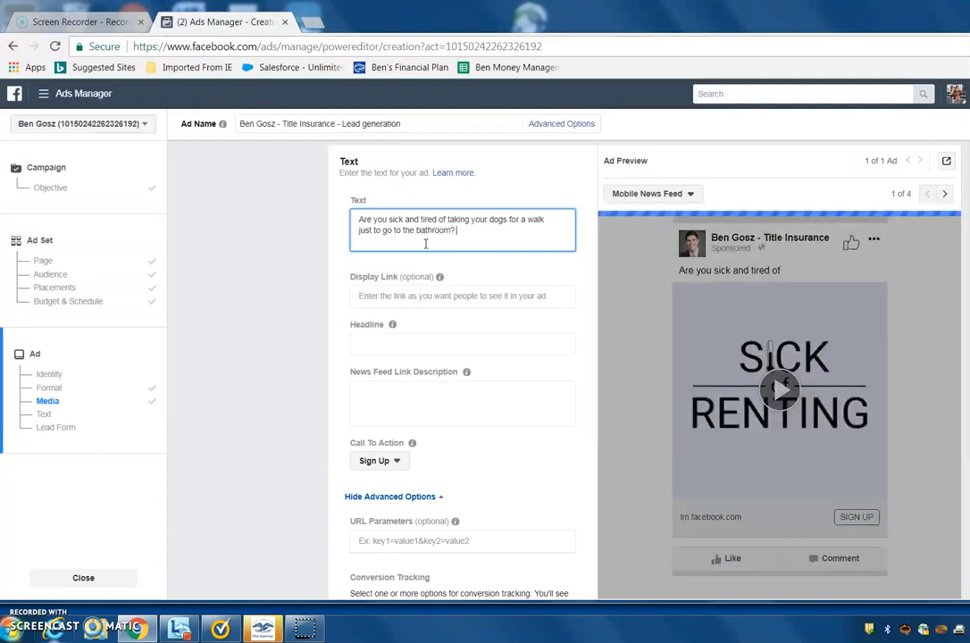
{"action": "type", "text": " We have ton"}
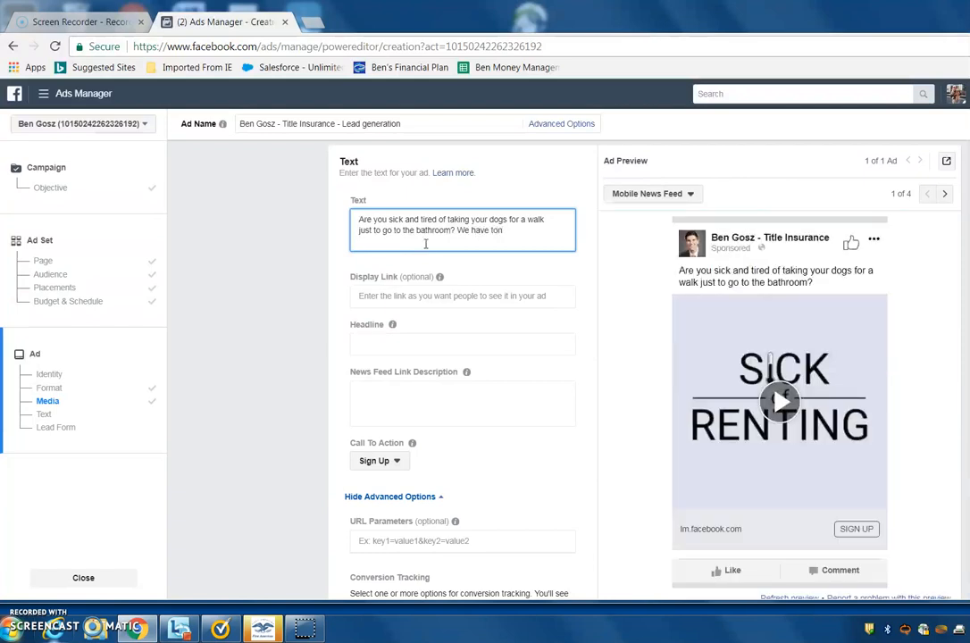
Continue the ad text with "We have a list of all houses under 300K with fenced in yards!".
{"action": "key", "text": "BackSpace"}
{"action": "key", "text": "BackSpace"}
{"action": "key", "text": "BackSpace"}
{"action": "type", "text": "a l"}
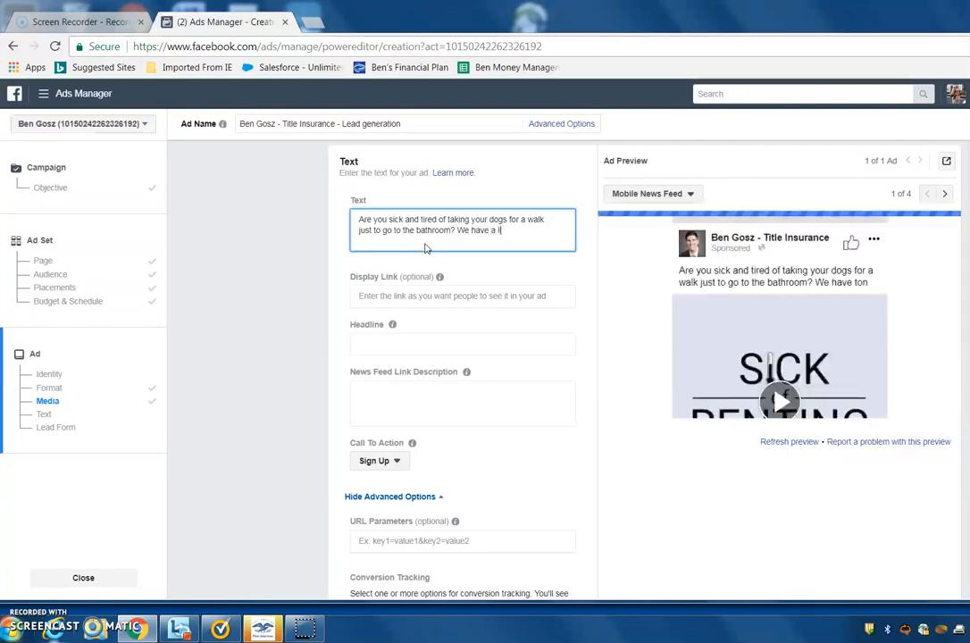
{"action": "type", "text": "ist of all houses under 300k"}
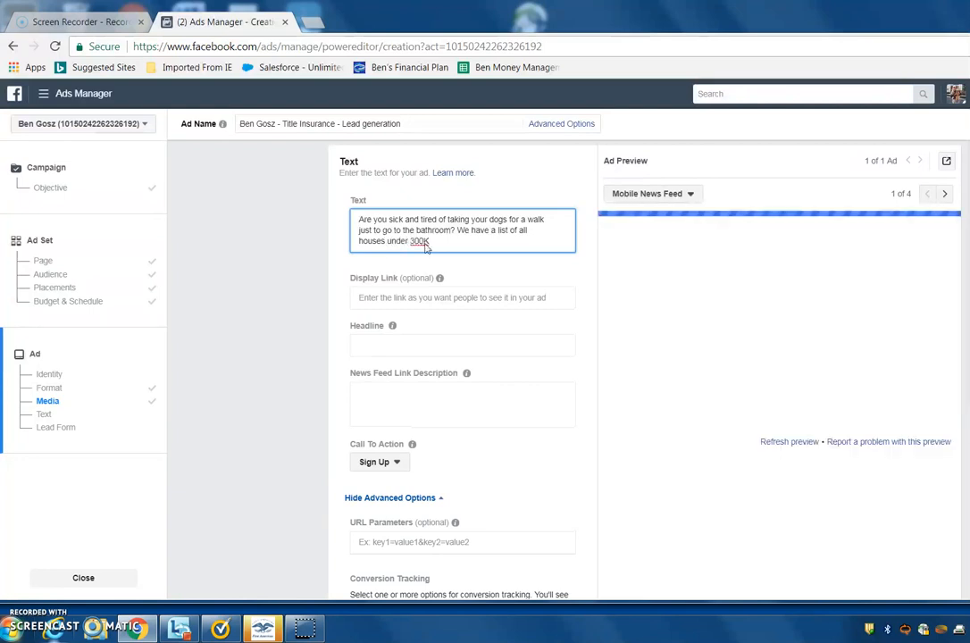
{"action": "type", "text": " with fenced in yards!"}
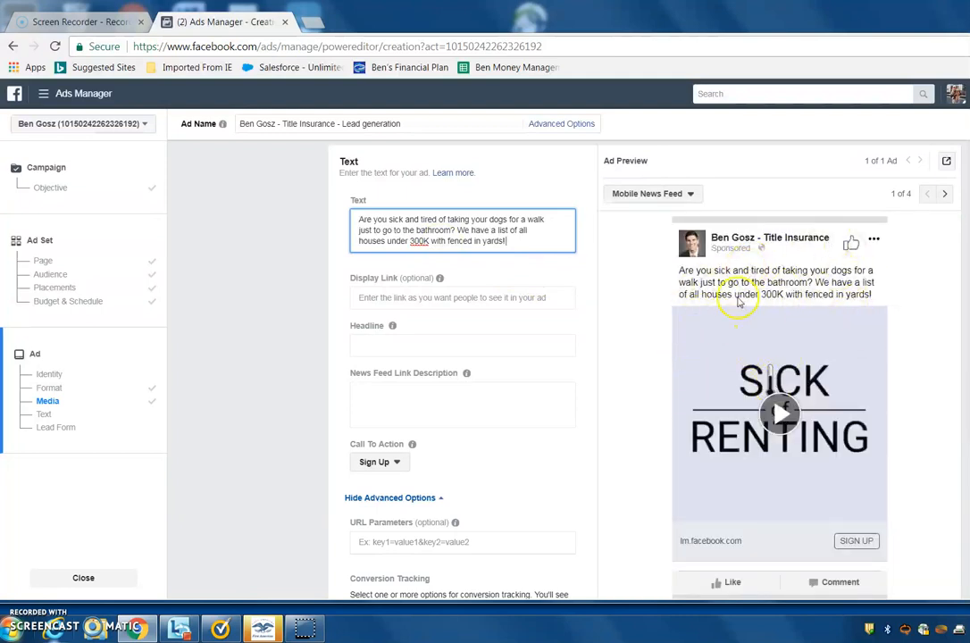
{"action": "left_click", "coordinate": [384, 297]}
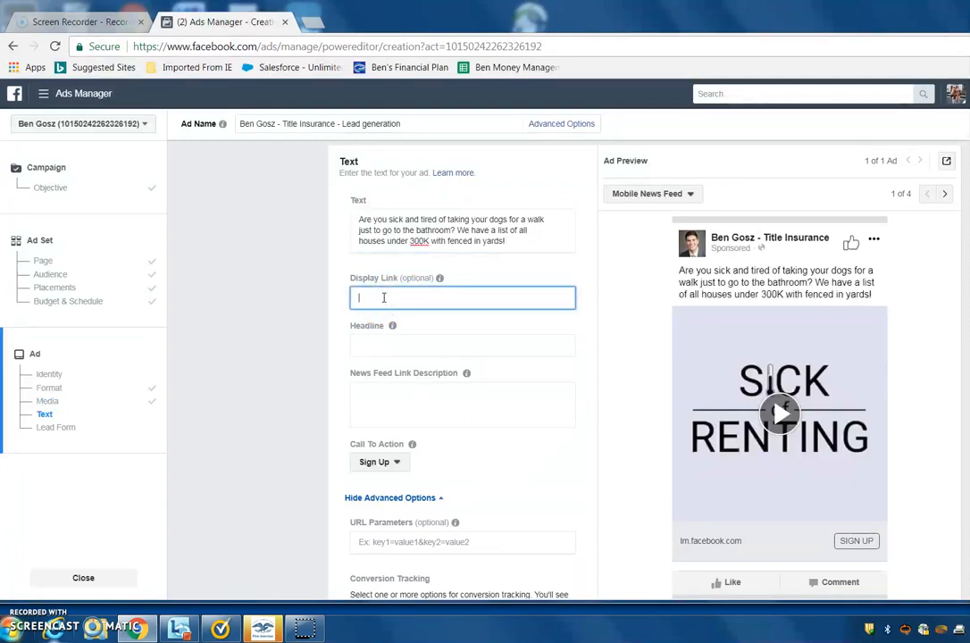
{"action": "type", "text": "www.yardswithfences.com"}
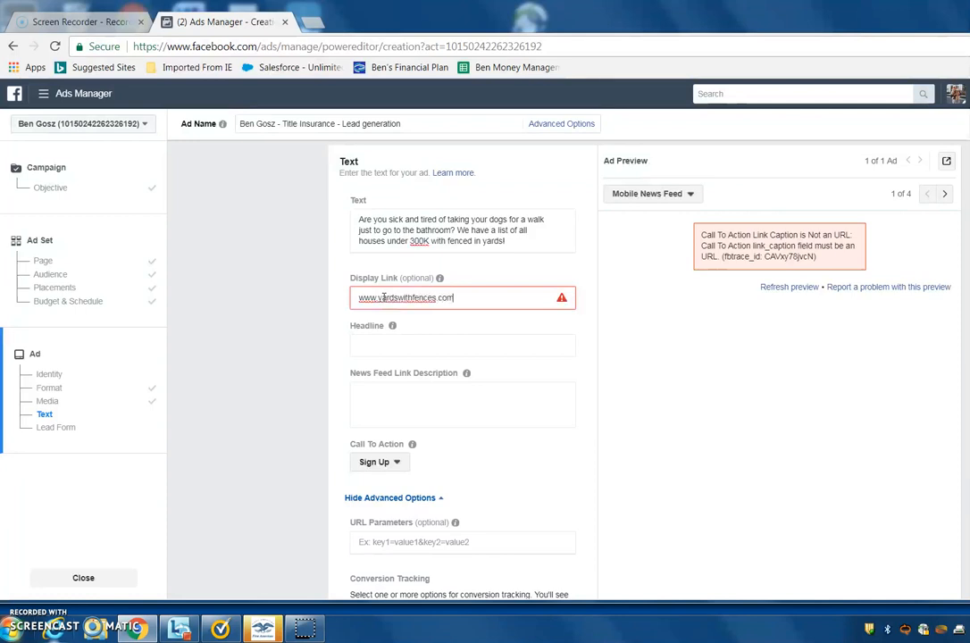
Enter "Tired or Renting?" as the ad's headline.
{"action": "key", "text": "Tab"}
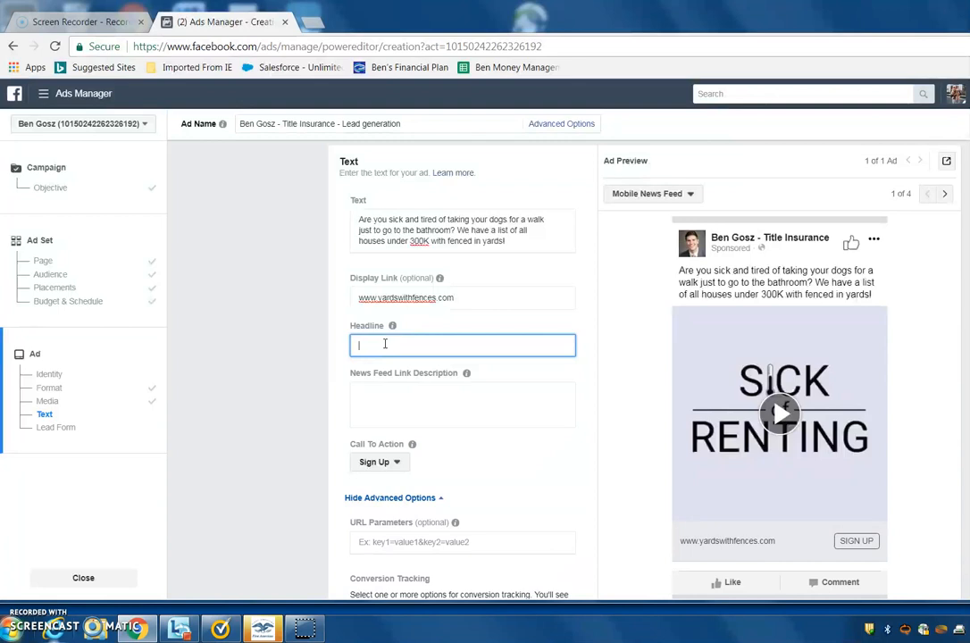
{"action": "type", "text": "ired of Renting ?"}
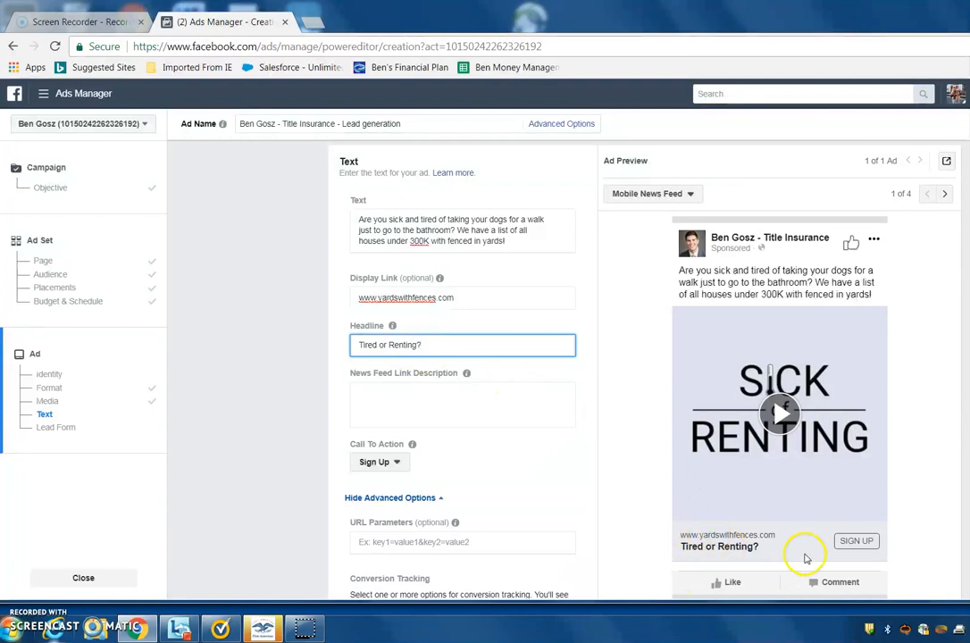
Begin the News Feed link description with "Do you have dogs? Are you tired of a small apartment and are you looking for a house?".
{"action": "left_click", "coordinate": [382, 391]}
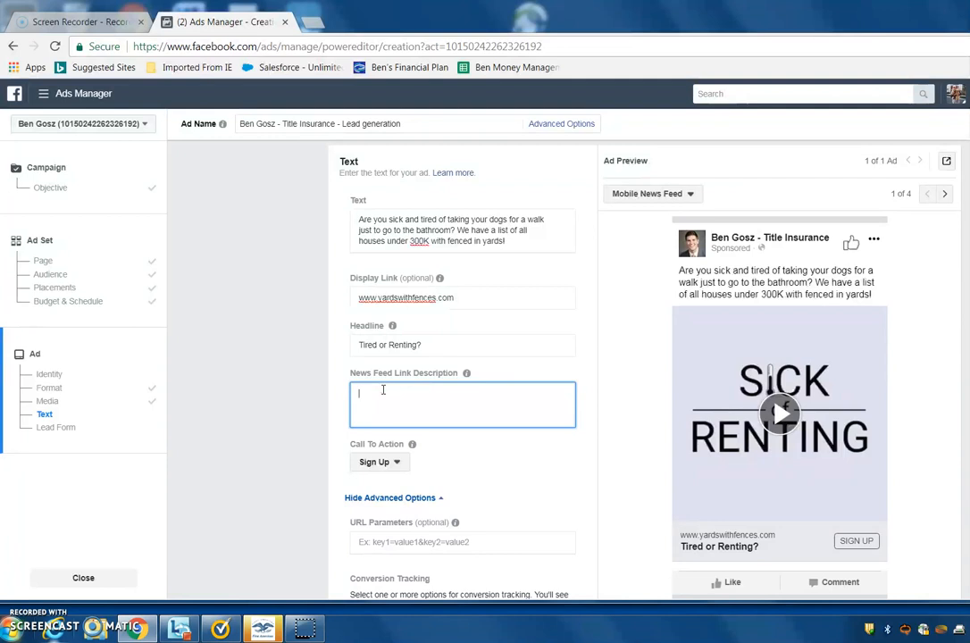
{"action": "type", "text": "Do you have dogs? Are you tired o"}
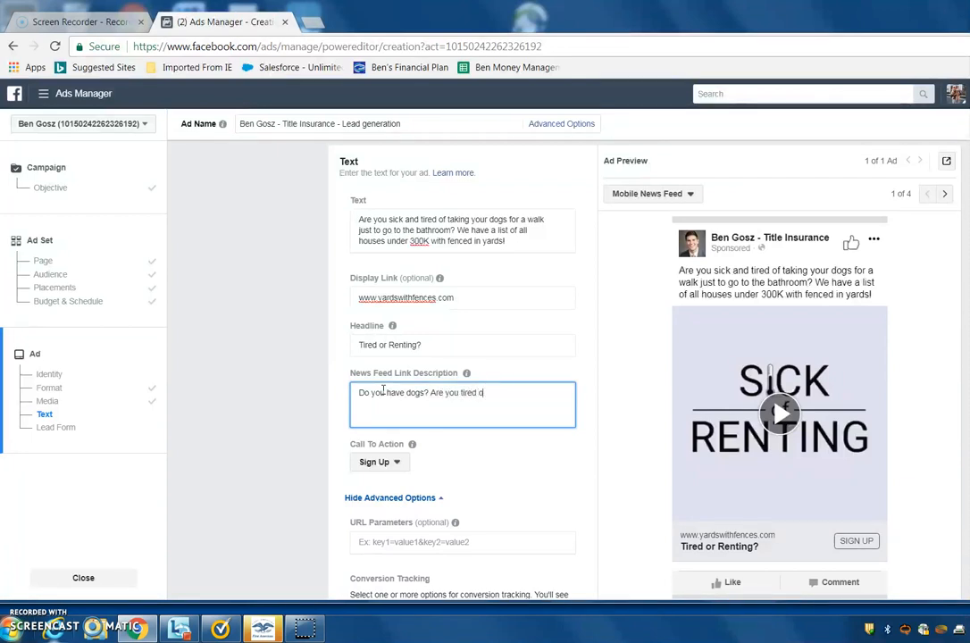
{"action": "type", "text": "f a sma"}
{"action": "type", "text": "ll apartment and"}
{"action": "type", "text": " are"}
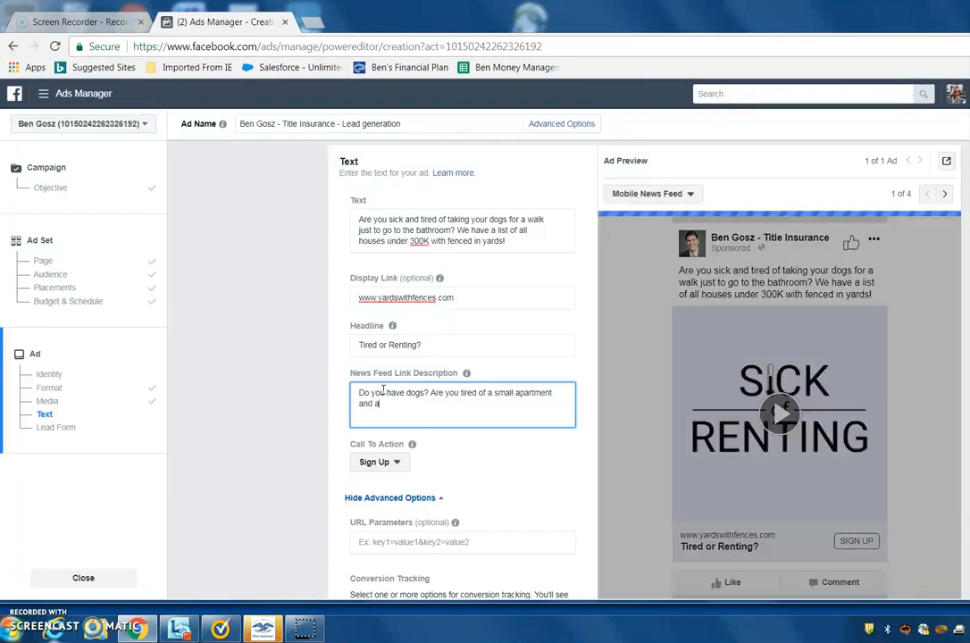
{"action": "type", "text": " you"}
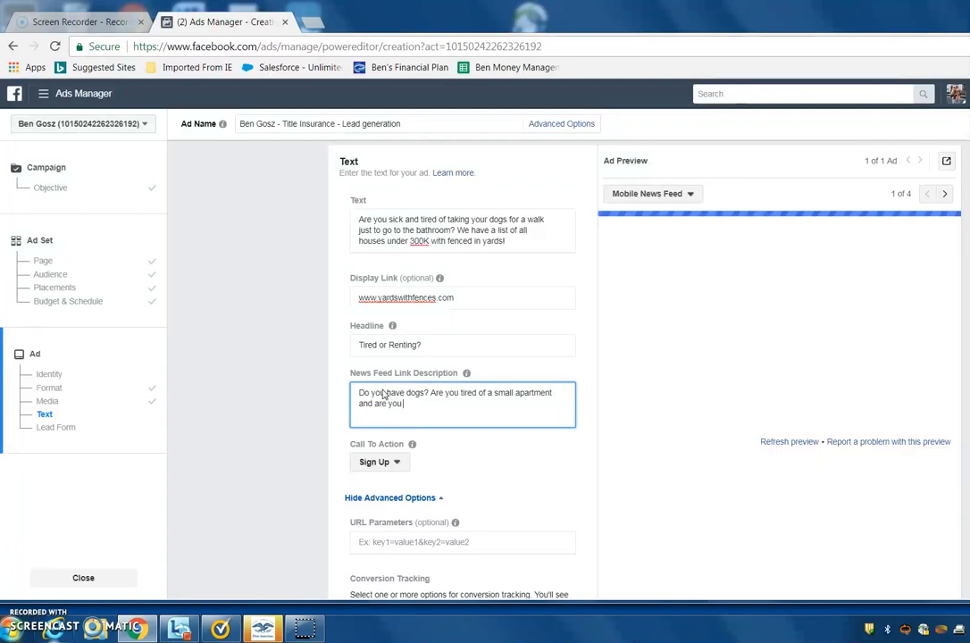
{"action": "type", "text": " looking for a ahou"}
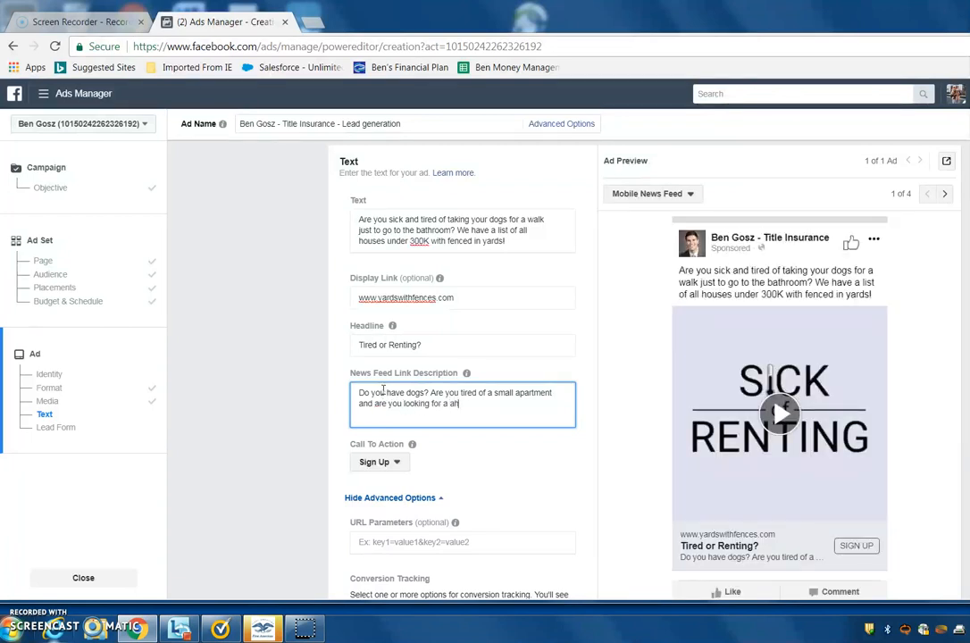
{"action": "key", "text": "BackSpace"}
{"action": "type", "text": "house?"}
{"action": "type", "text": " Contact us. "}
{"action": "type", "text": "we have a lis"}
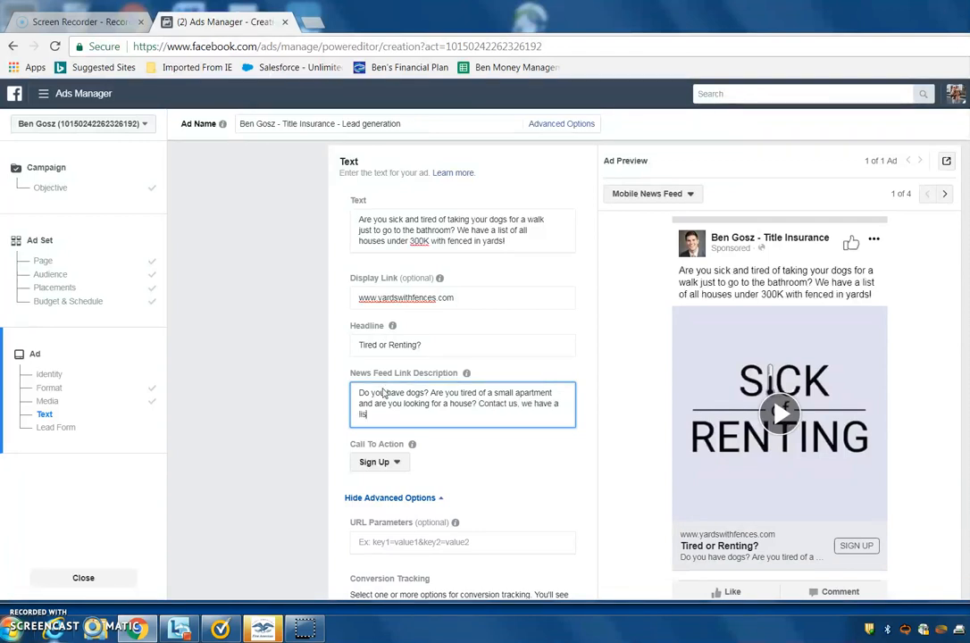
{"action": "type", "text": "t of great houses that would suit y"}
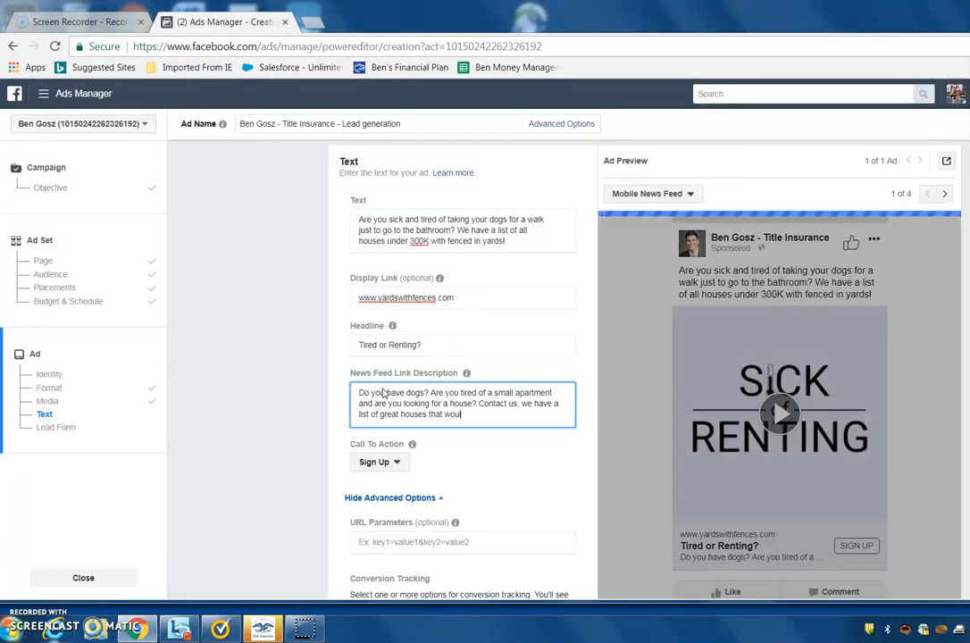
{"action": "type", "text": "our animals well. m"}
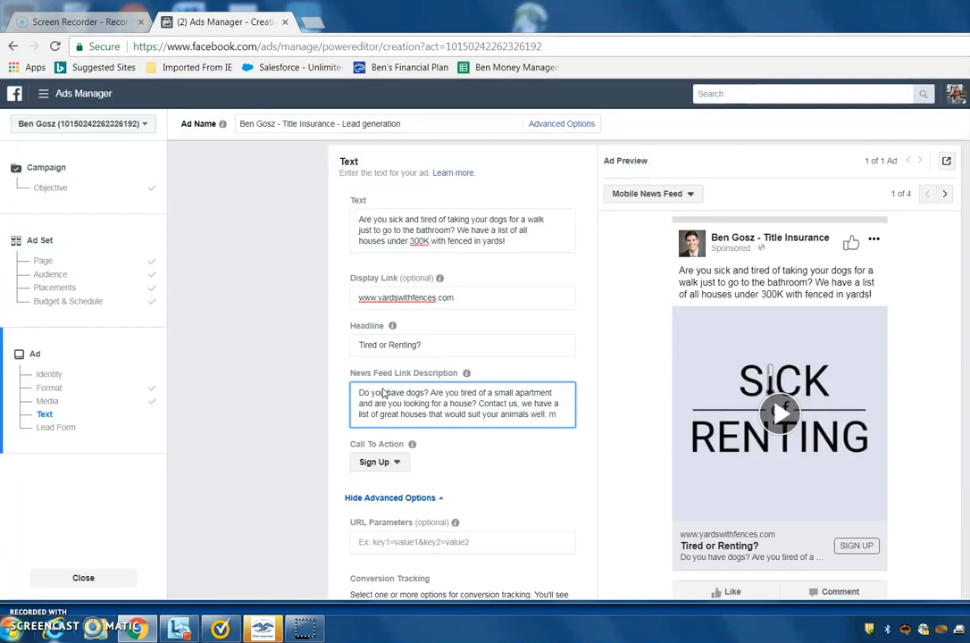
Finish the News Feed link description with "Contact us, we have a list of great houses that would suit your animals well.".
{"action": "key", "text": "BackSpace"}
{"action": "key", "text": "BackSpace"}
{"action": "key", "text": "BackSpace"}
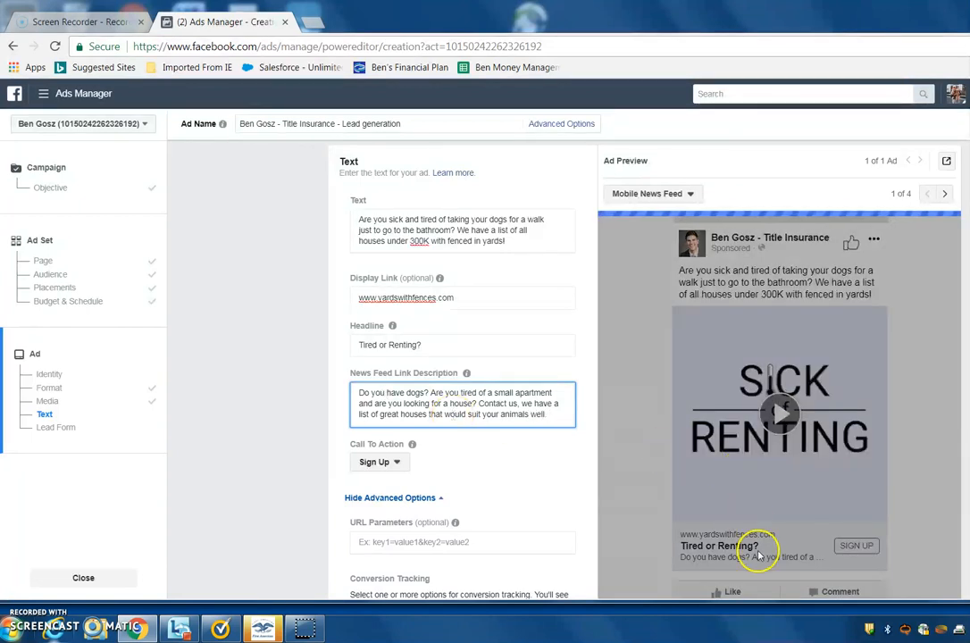
{"action": "type", "text": "."}
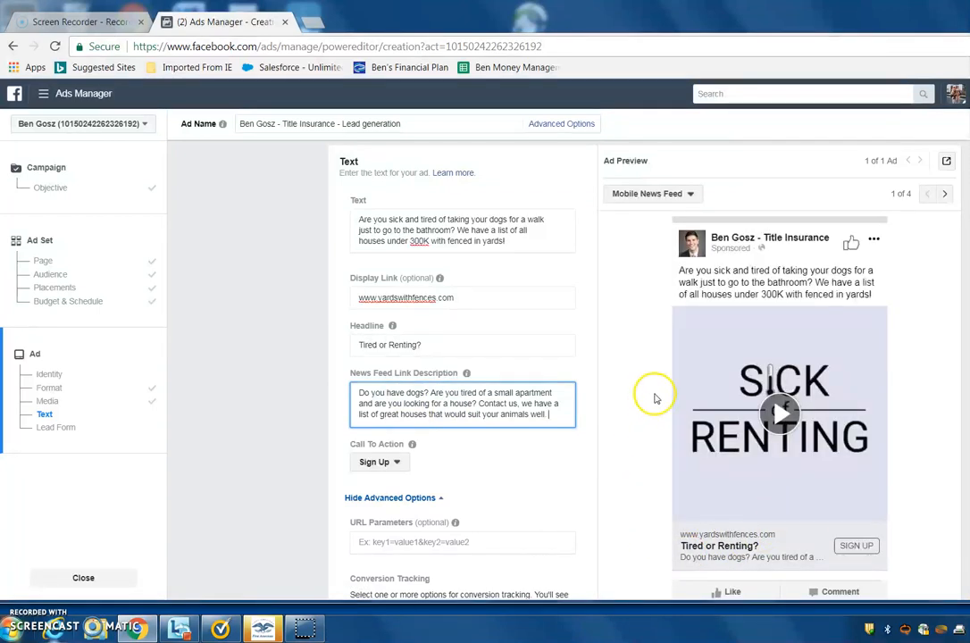
Change the ad's call to action to Learn More.
{"action": "scroll", "coordinate": [597, 368], "scroll_direction": "down", "scroll_amount": 2}
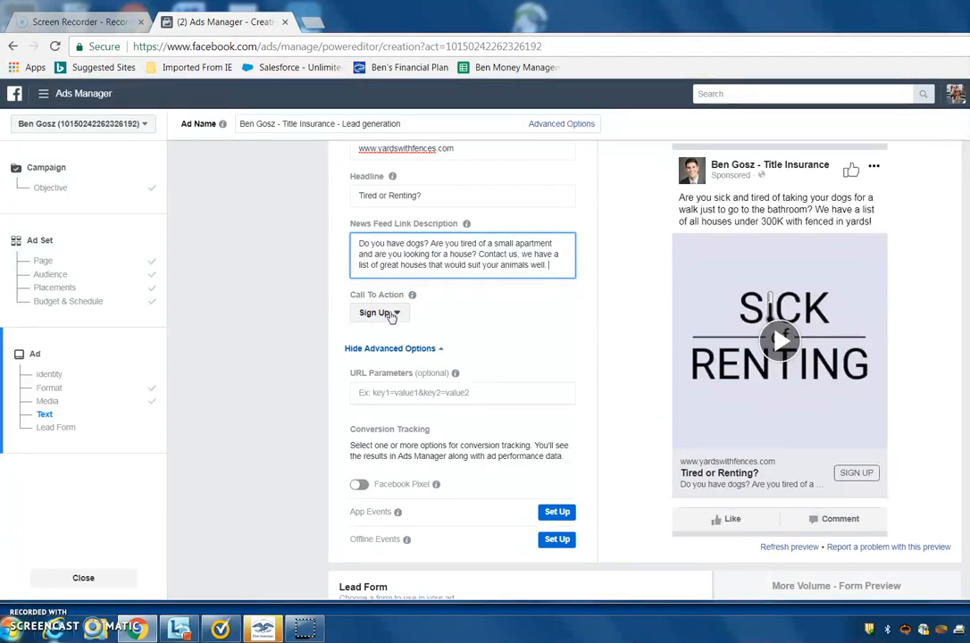
{"action": "left_click", "coordinate": [391, 314]}
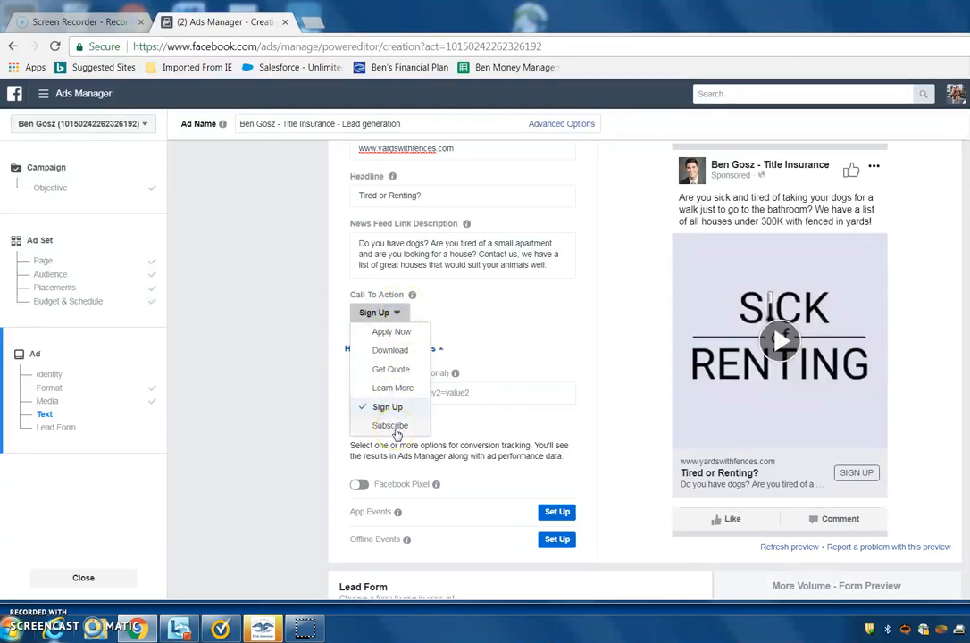
{"action": "left_click", "coordinate": [396, 387]}
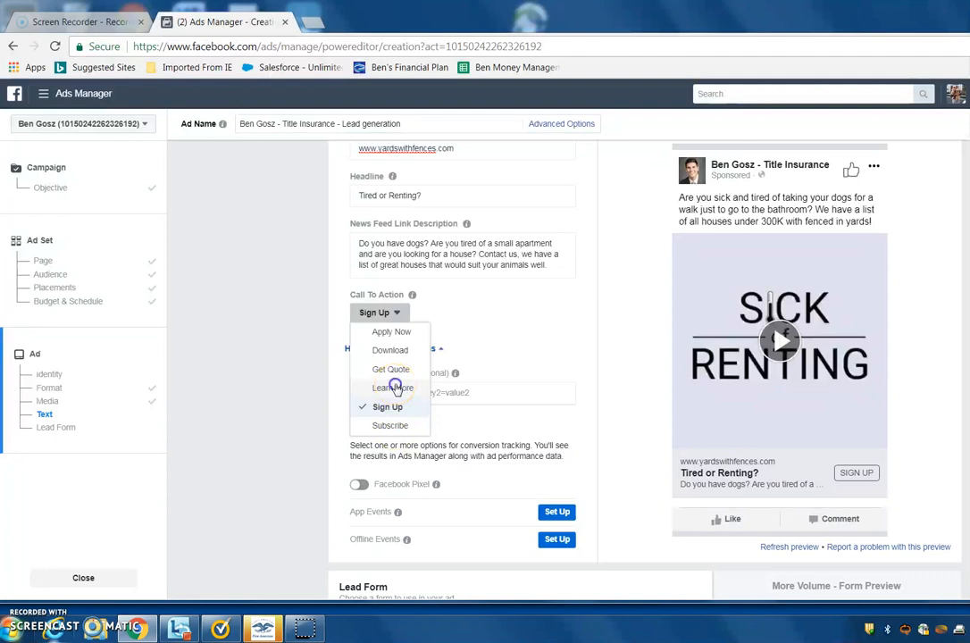
{"action": "left_click", "coordinate": [397, 387]}
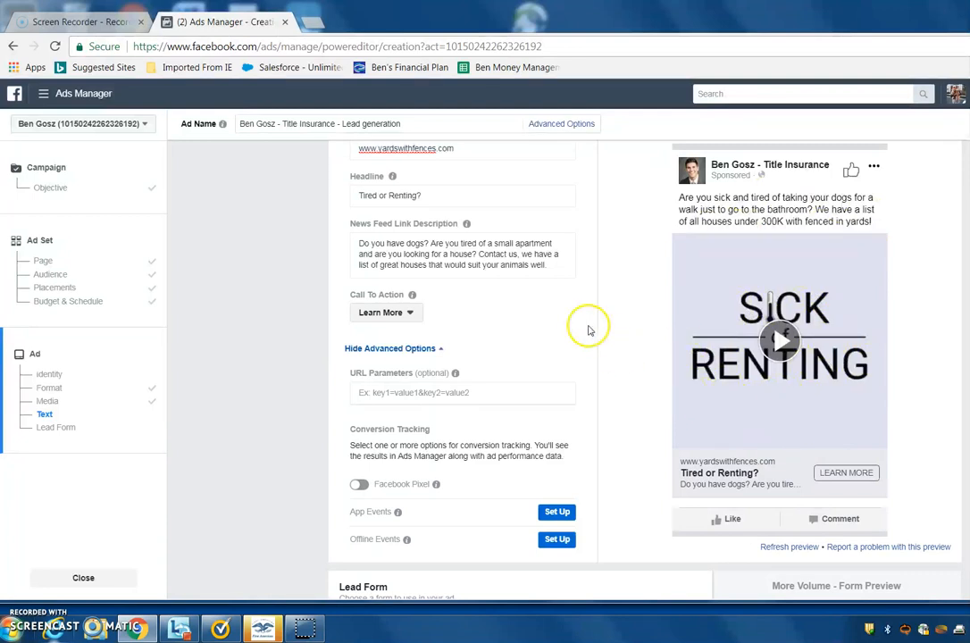
Examine the available lead forms, then review the ad's text settings against its Mobile News Feed preview.
{"action": "scroll", "coordinate": [588, 329], "scroll_direction": "down", "scroll_amount": 1}
{"action": "scroll", "coordinate": [589, 329], "scroll_direction": "down", "scroll_amount": 1}
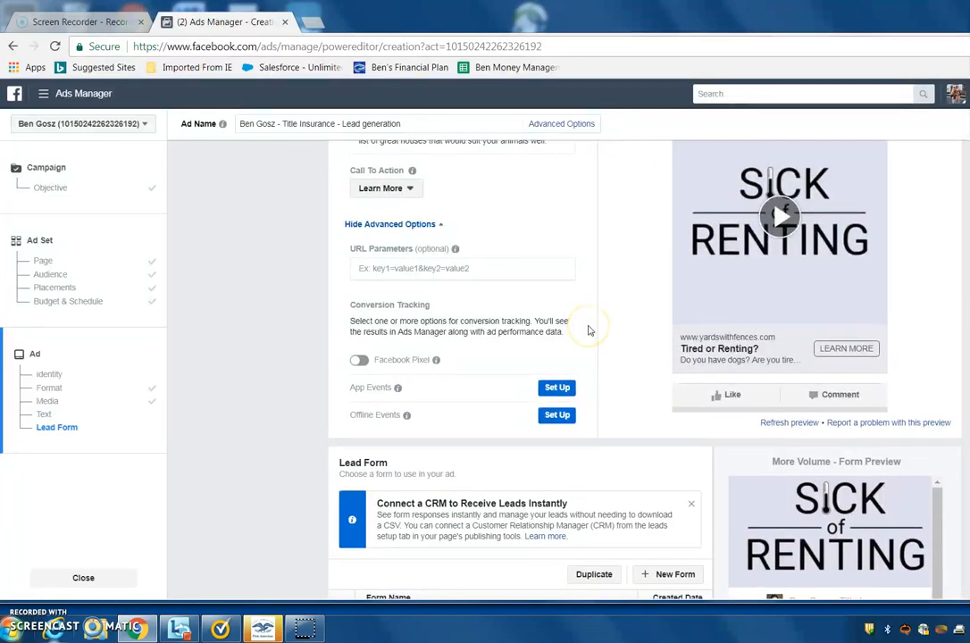
{"action": "scroll", "coordinate": [589, 330], "scroll_direction": "down", "scroll_amount": 1}
{"action": "scroll", "coordinate": [588, 330], "scroll_direction": "down", "scroll_amount": 1}
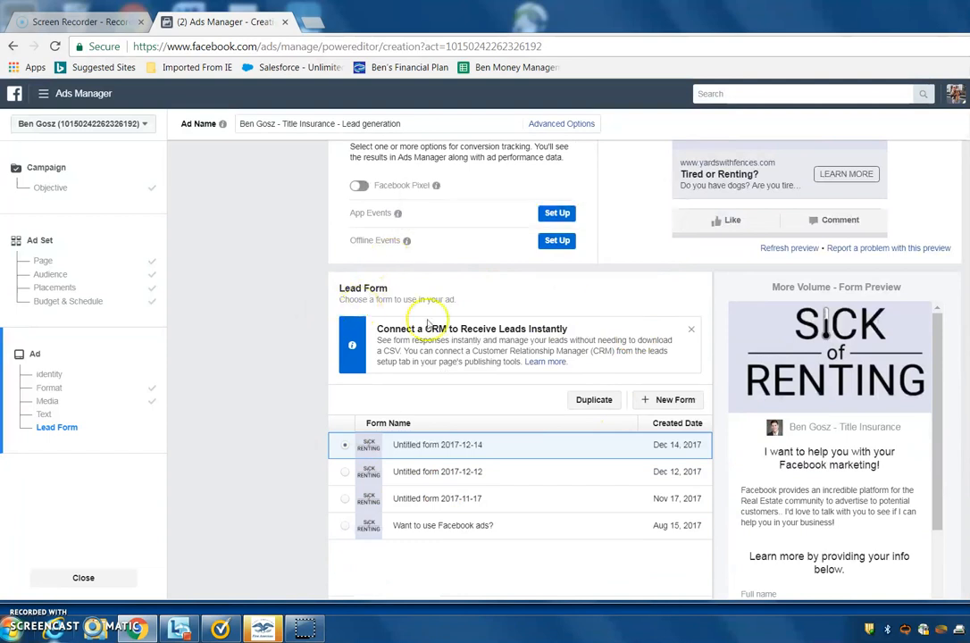
{"action": "scroll", "coordinate": [498, 348], "scroll_direction": "up", "scroll_amount": 3}
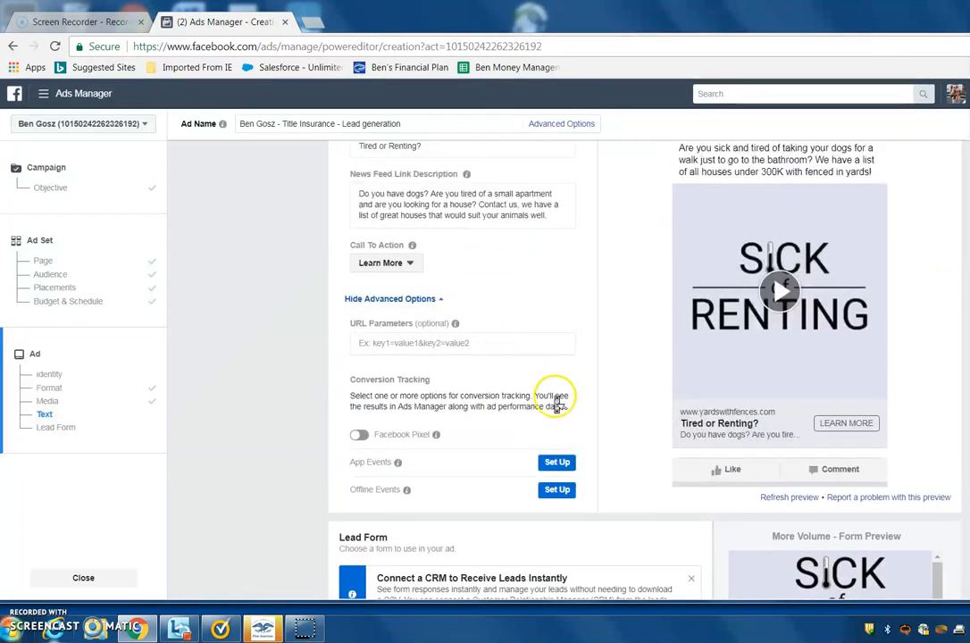
{"action": "scroll", "coordinate": [617, 384], "scroll_direction": "up", "scroll_amount": 1}
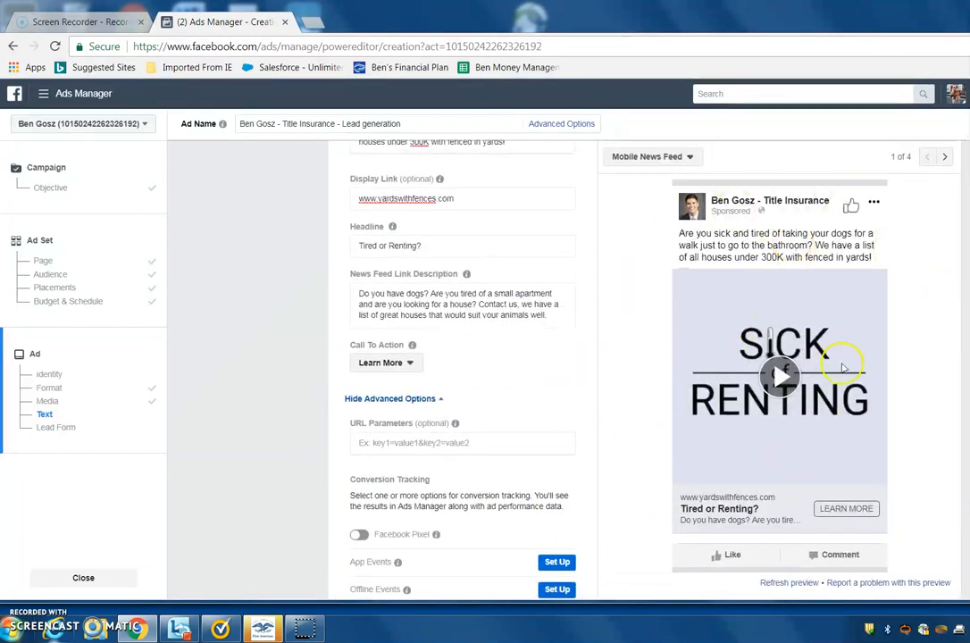
{"action": "scroll", "coordinate": [651, 458], "scroll_direction": "up", "scroll_amount": 1}
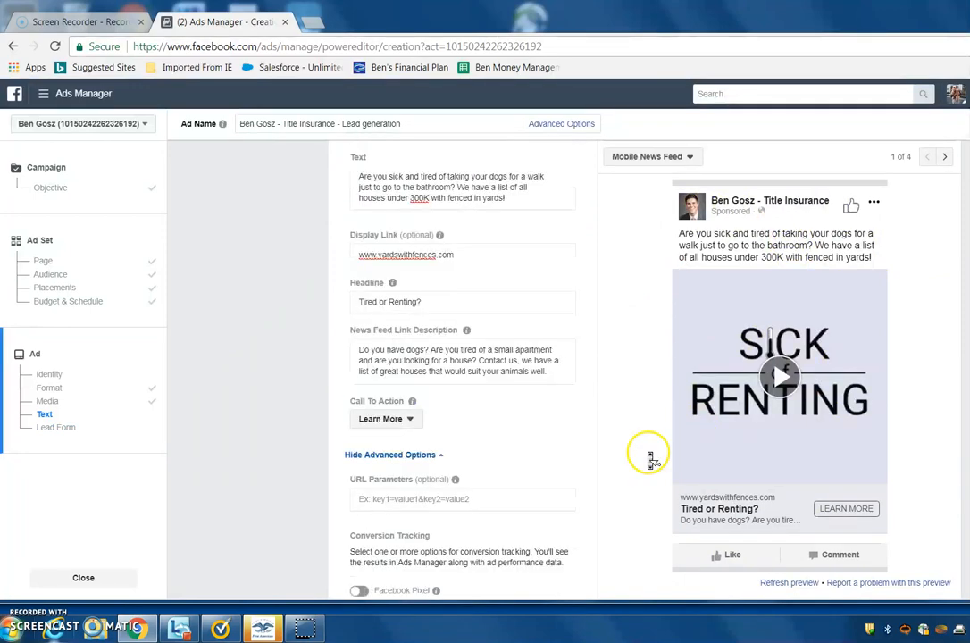